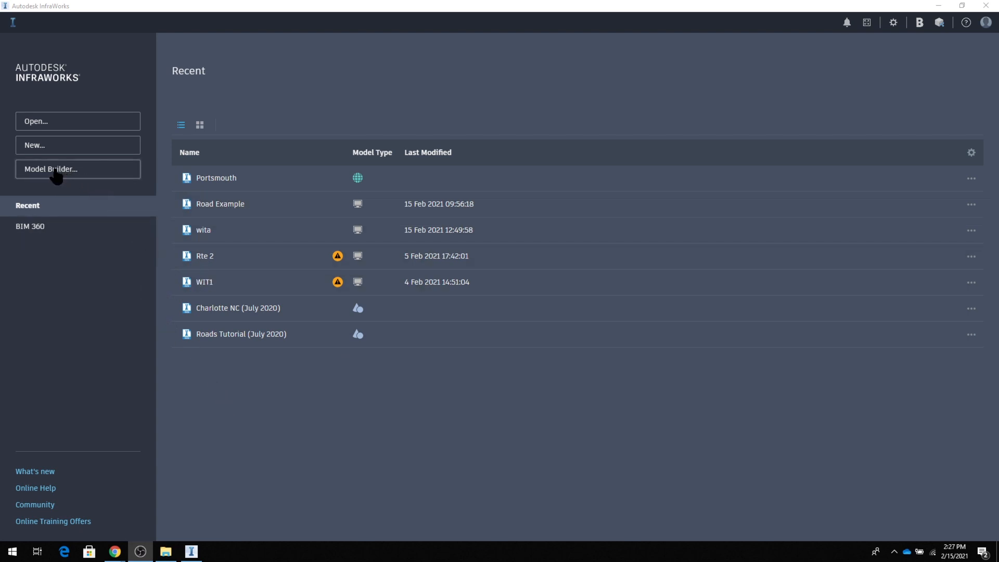
Open Model Builder, locate Boston, Massachusetts, and show its map as aerial imagery.
left_click(55, 173)
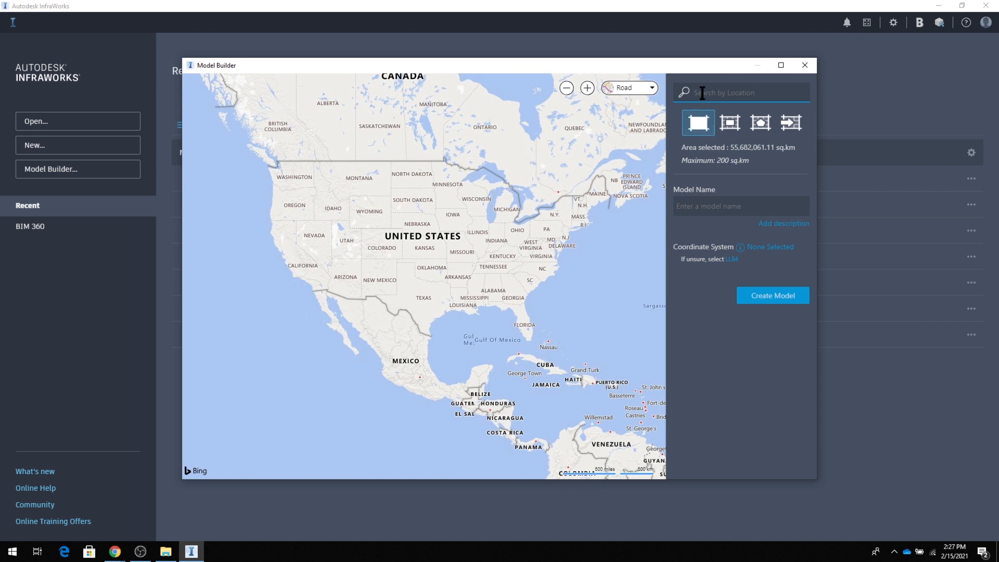
type("Bost")
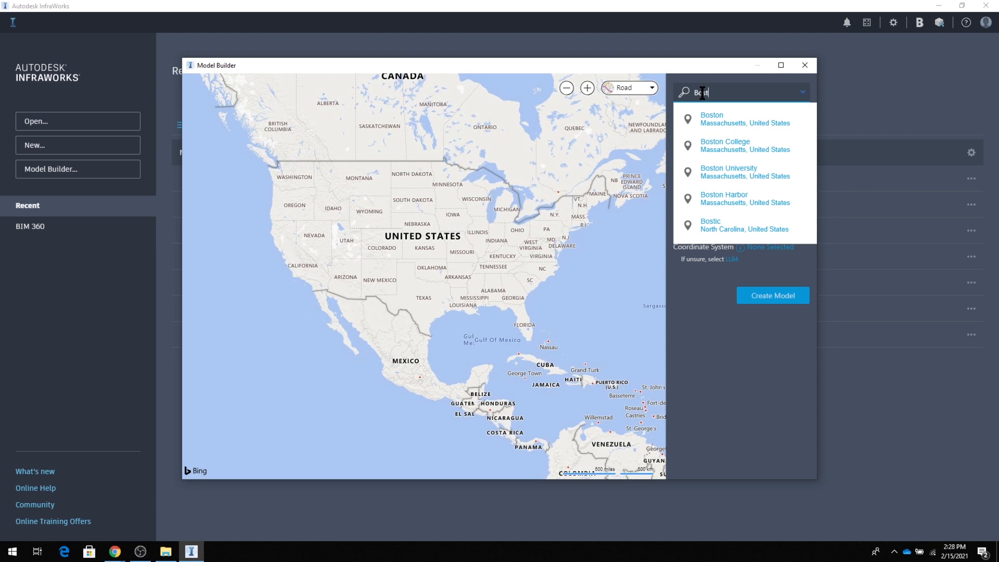
left_click(761, 124)
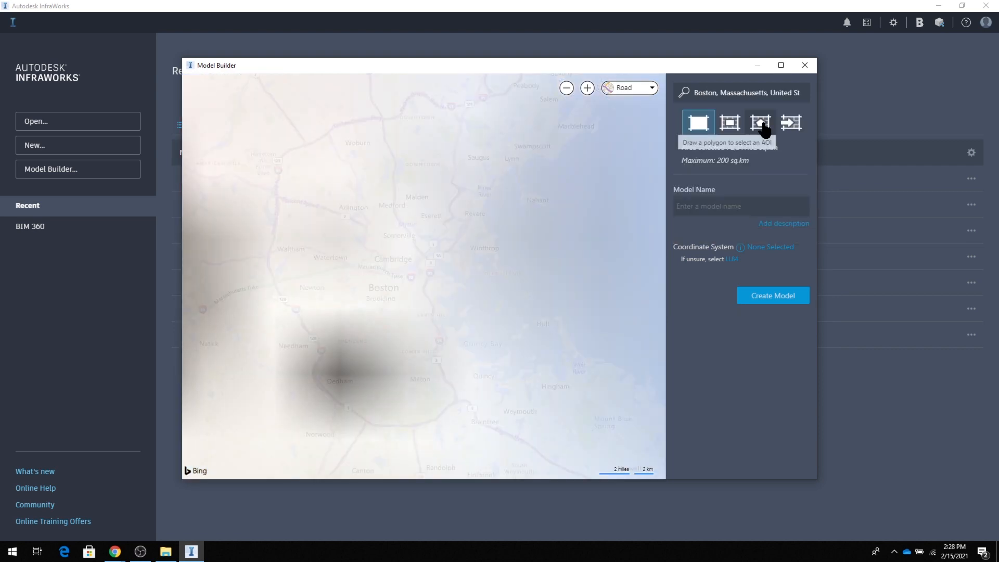
left_click(629, 88)
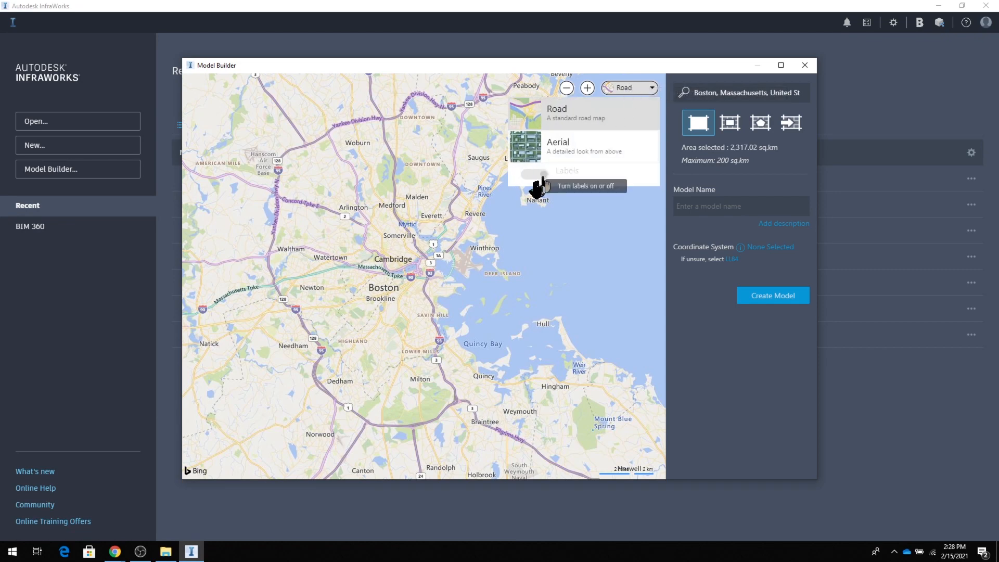
left_click(529, 150)
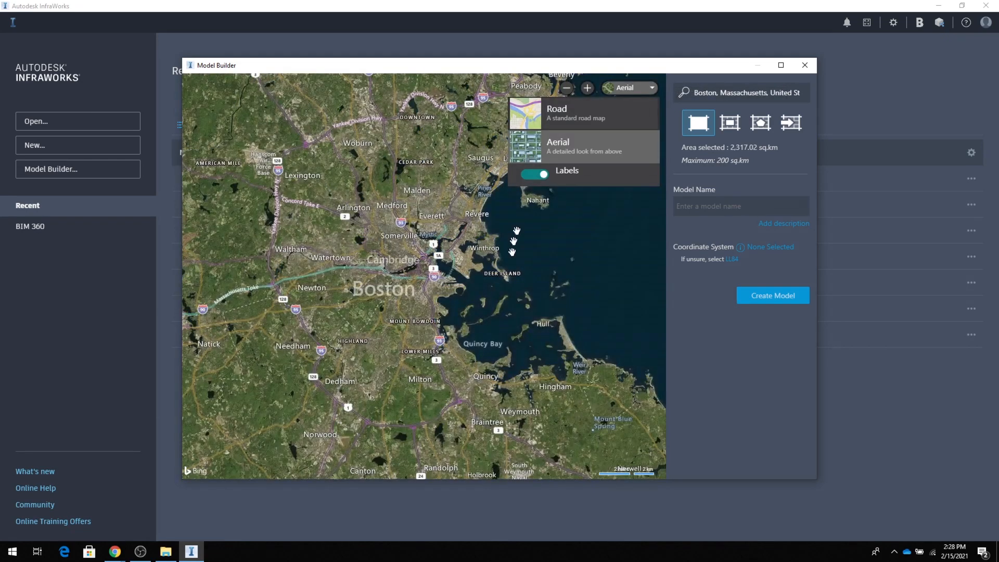
Define a rectangular area of interest of about 1.40 sq.km around South Bay Center and Newmarket.
scroll(431, 312, "up", 3)
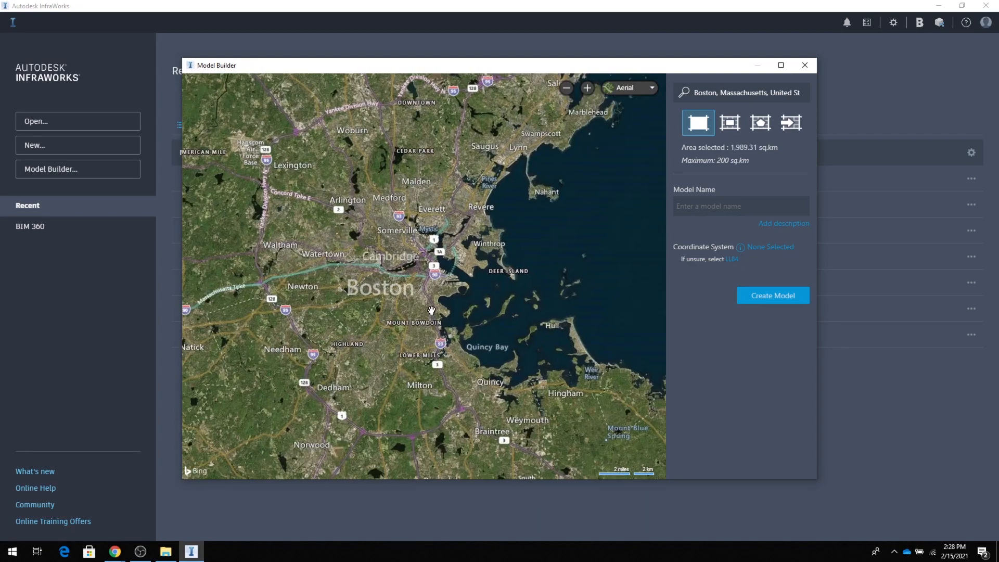
scroll(431, 310, "up", 5)
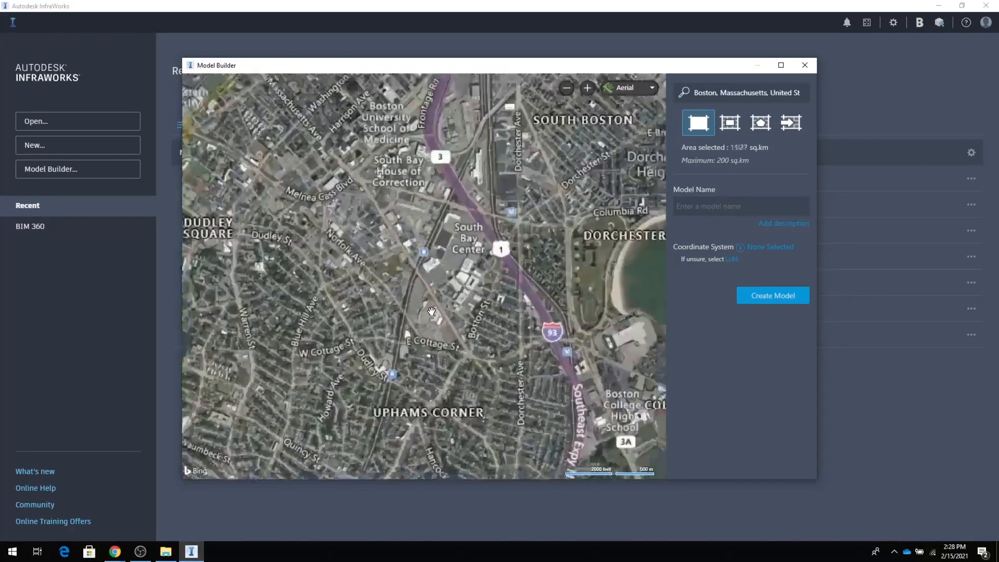
left_click_drag(429, 285, 477, 186)
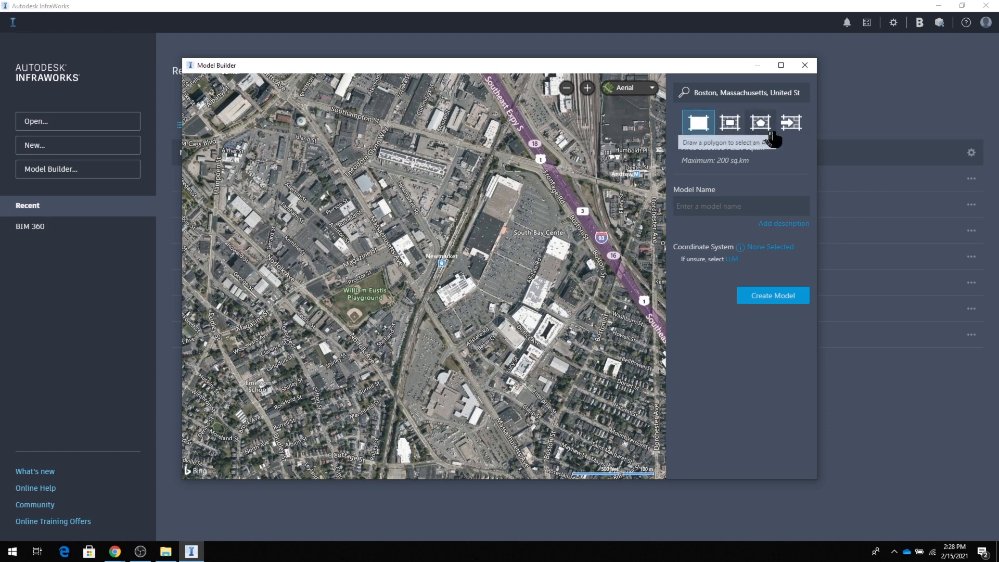
left_click(732, 125)
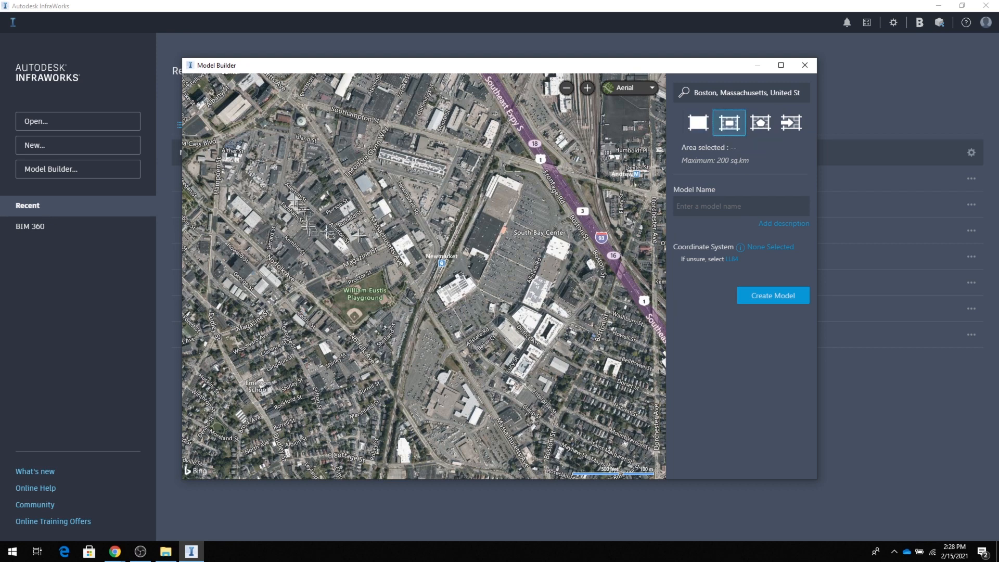
left_click_drag(276, 145, 656, 464)
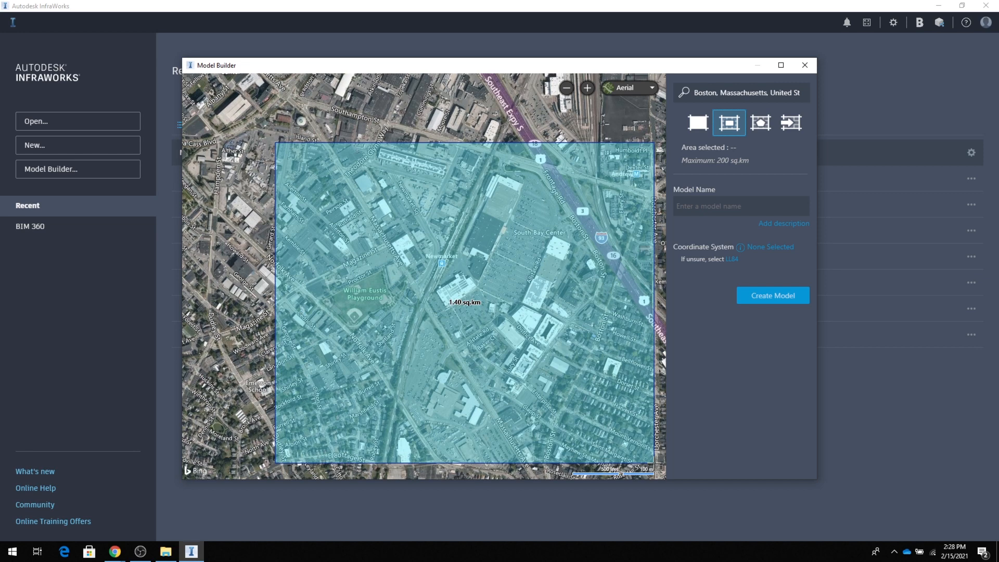
left_click_drag(656, 464, 655, 464)
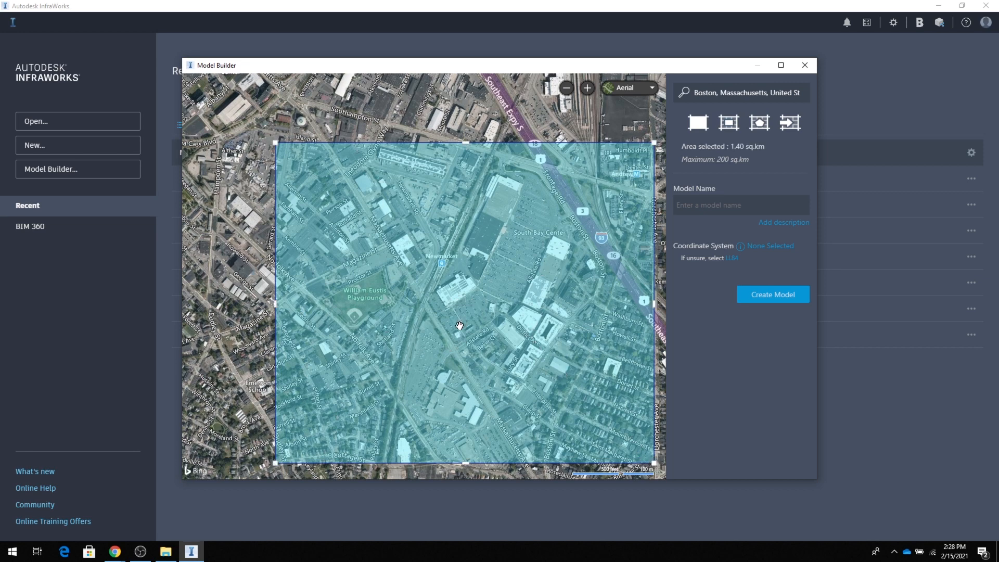
Name the model Boston, assign the LL84 coordinate system, submit it for creation and close Model Builder.
left_click(689, 204)
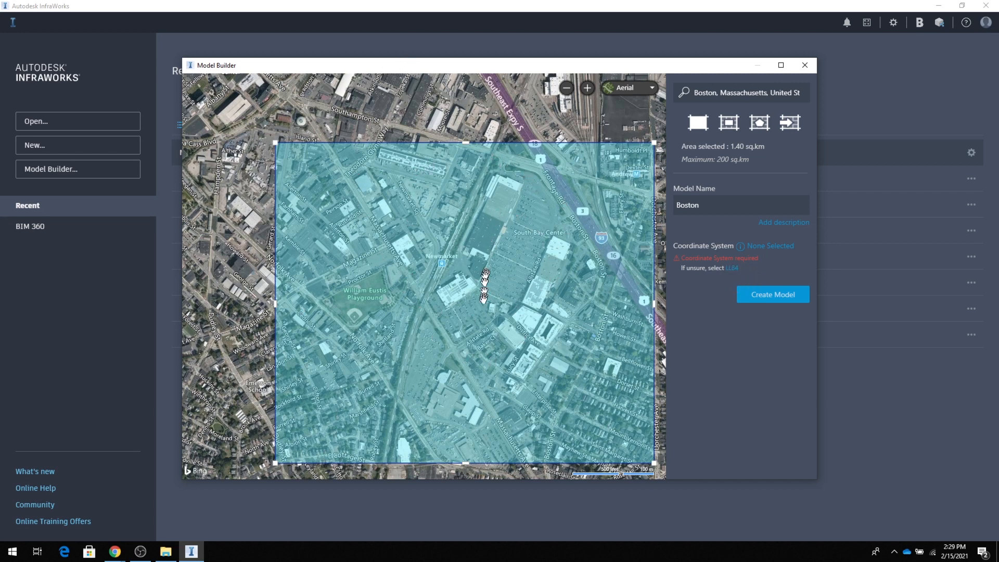
left_click(734, 268)
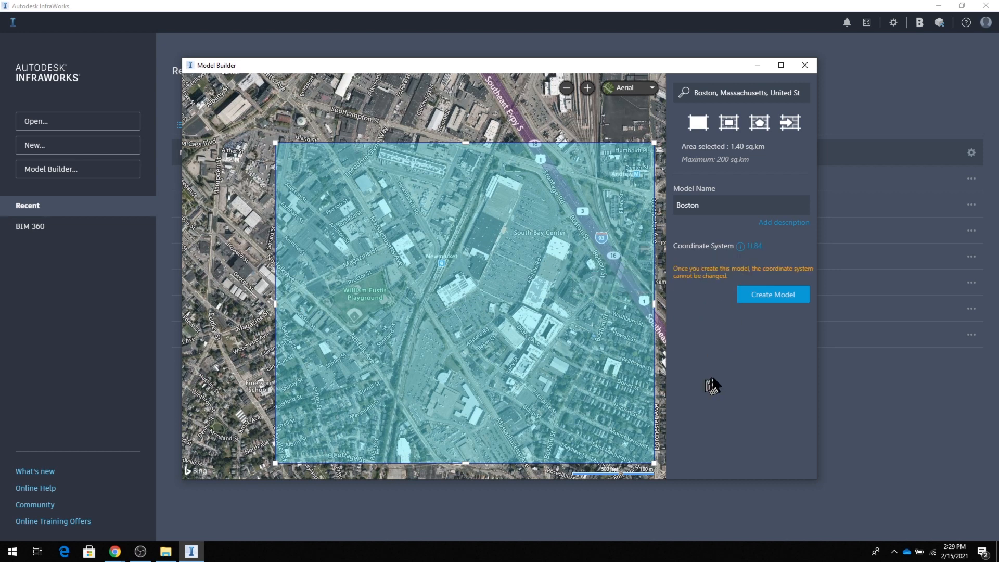
left_click(770, 299)
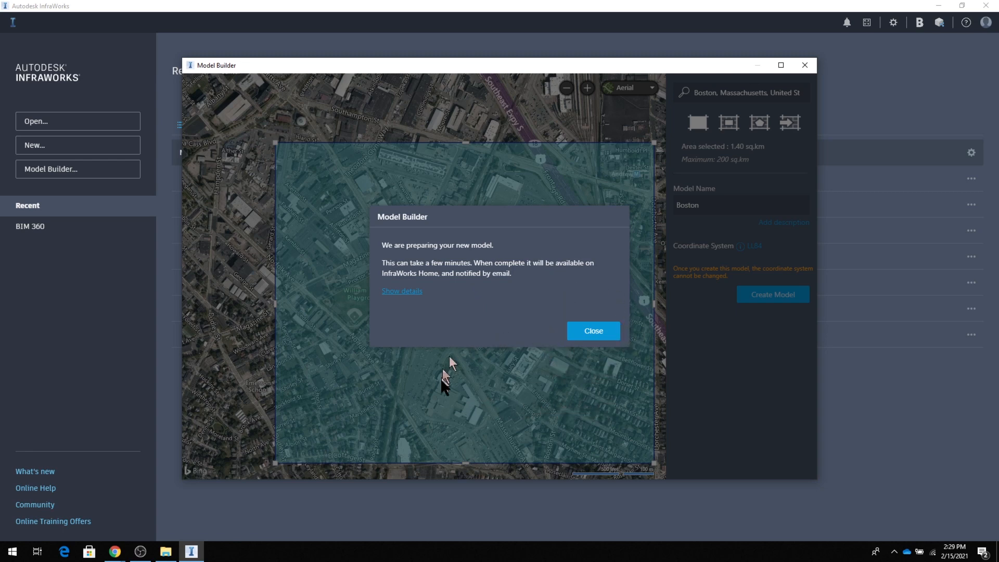
left_click(596, 333)
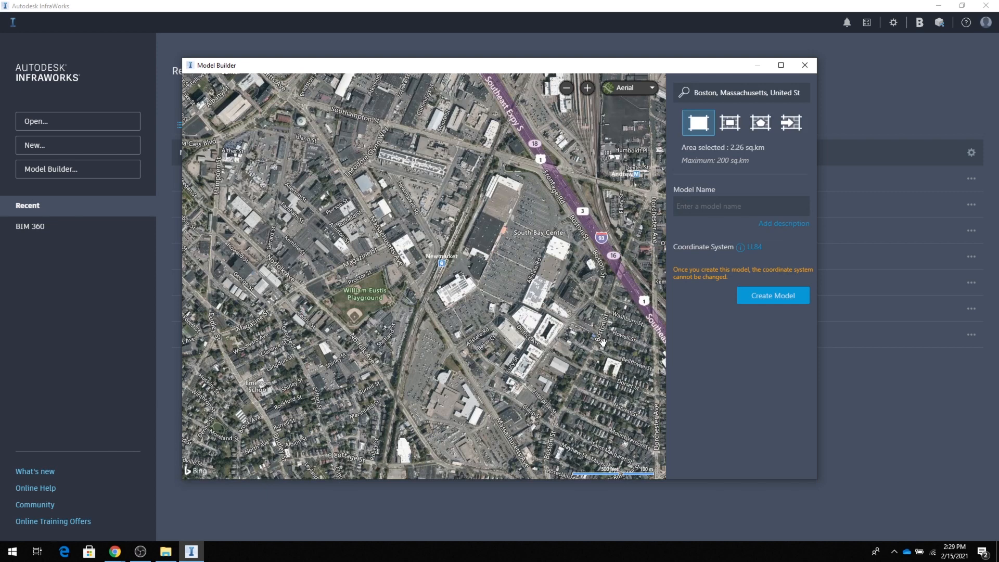
left_click(805, 65)
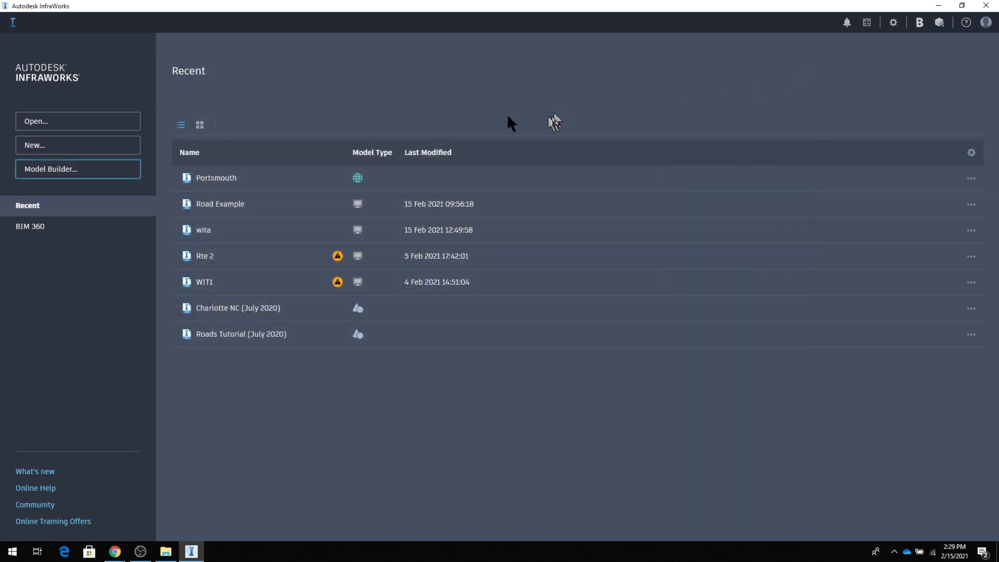
Open the recent Road Example model.
left_click(225, 206)
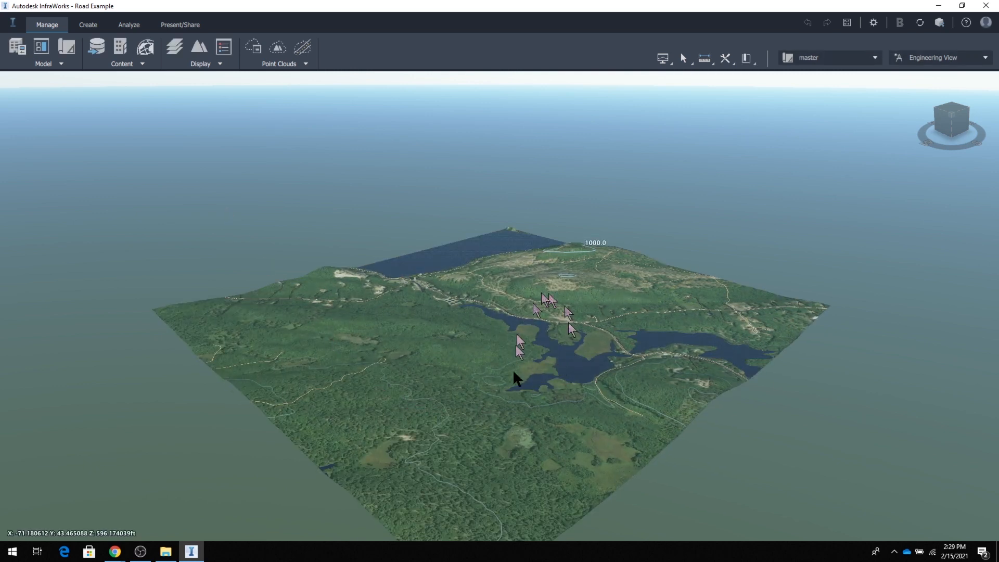
Examine the model's terrain, contours, lakes and existing roads, down to the main road beside the lake.
left_click_drag(521, 428, 476, 460)
scroll(520, 438, "up", 1)
scroll(523, 445, "up", 6)
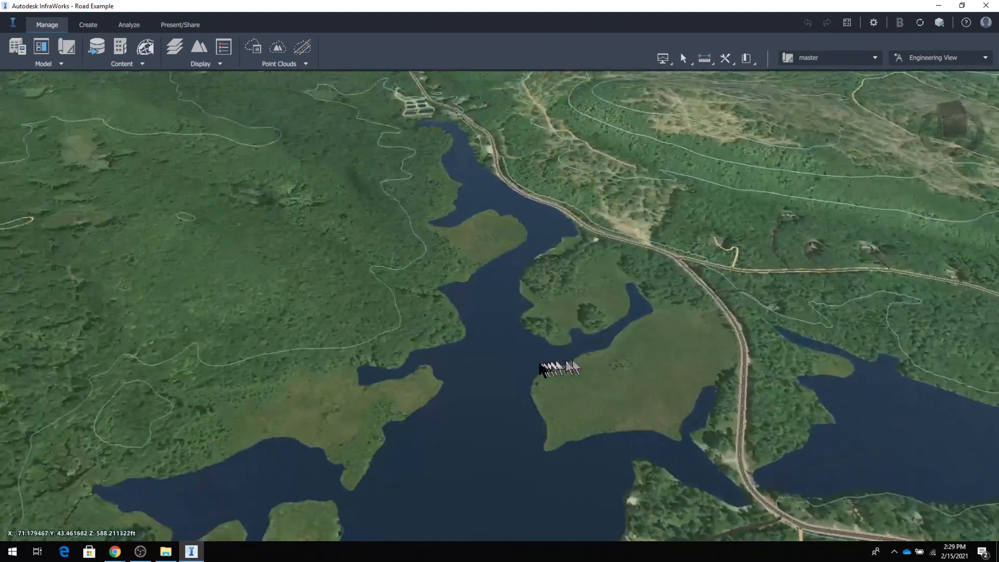
left_click_drag(540, 363, 502, 324)
scroll(600, 354, "up", 3)
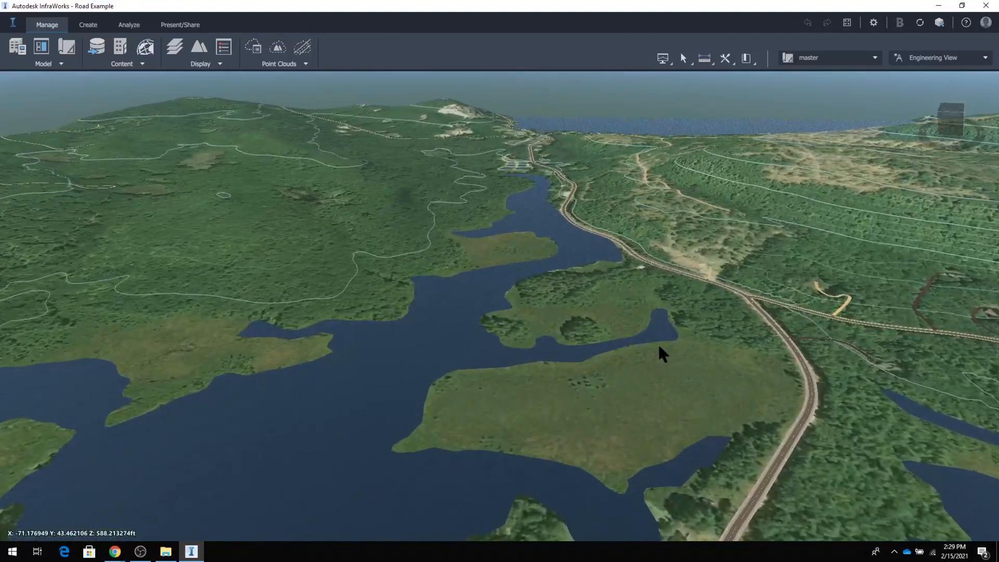
left_click_drag(726, 398, 622, 395)
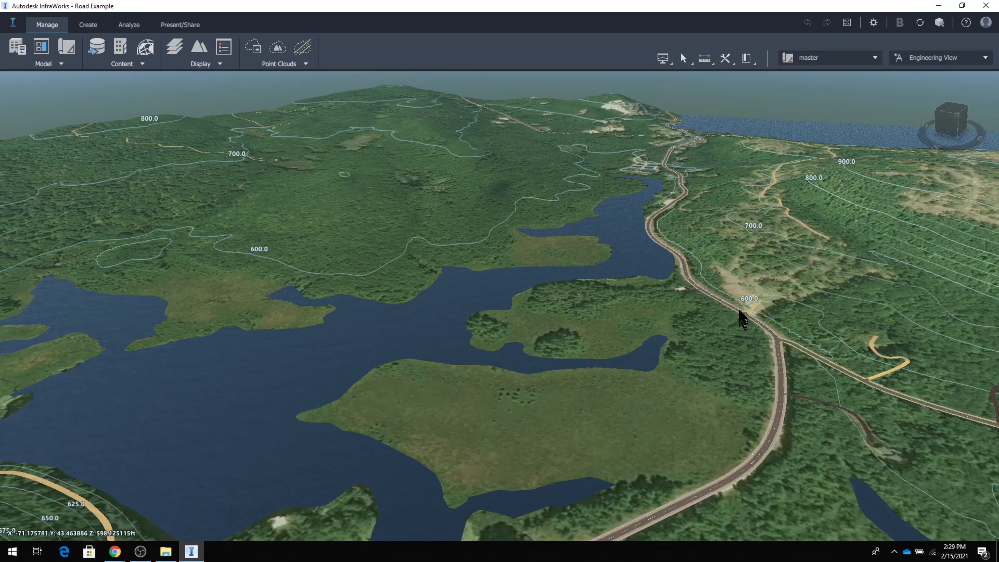
left_click_drag(921, 241, 892, 290)
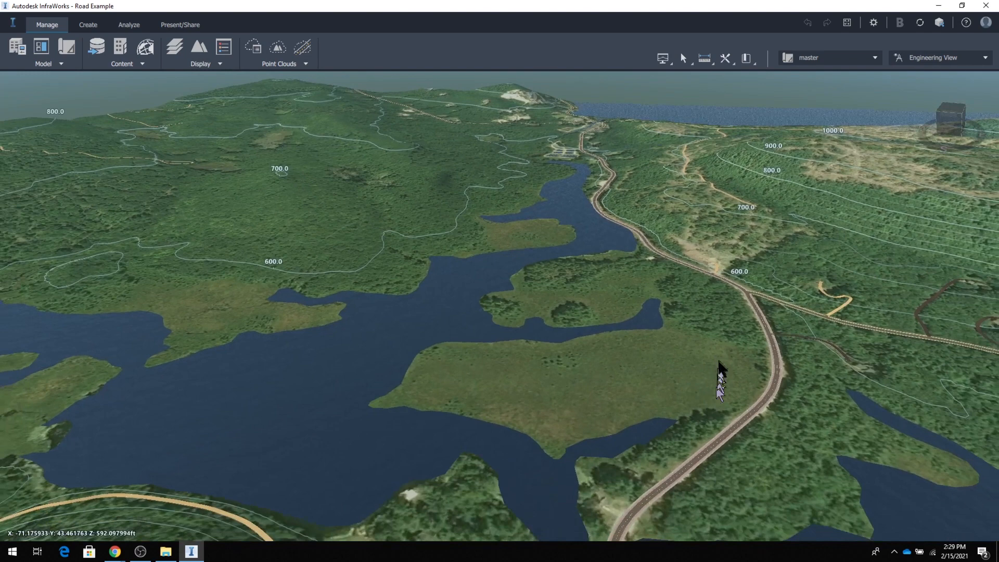
middle_click_drag(719, 362, 711, 401)
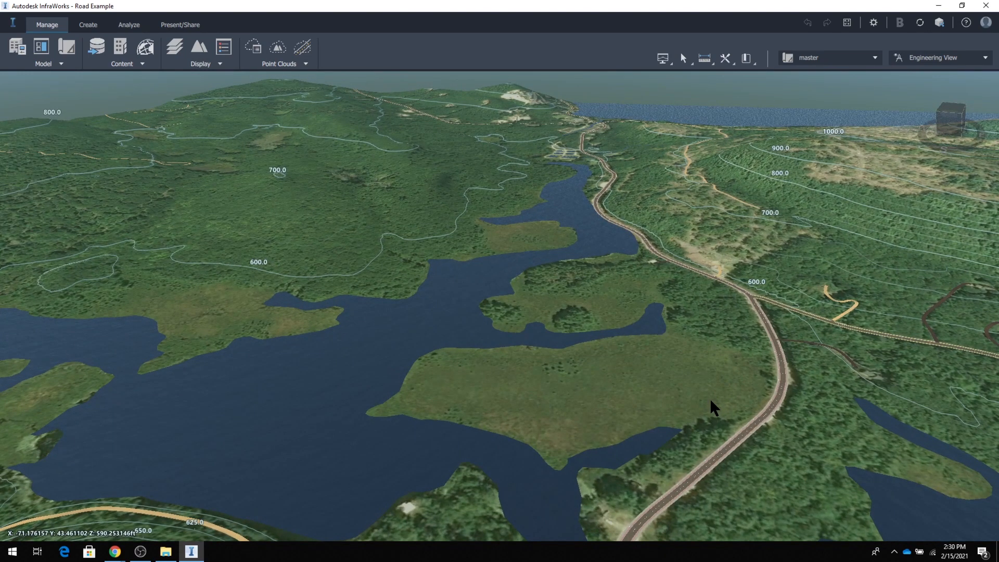
middle_click_drag(715, 408, 694, 339)
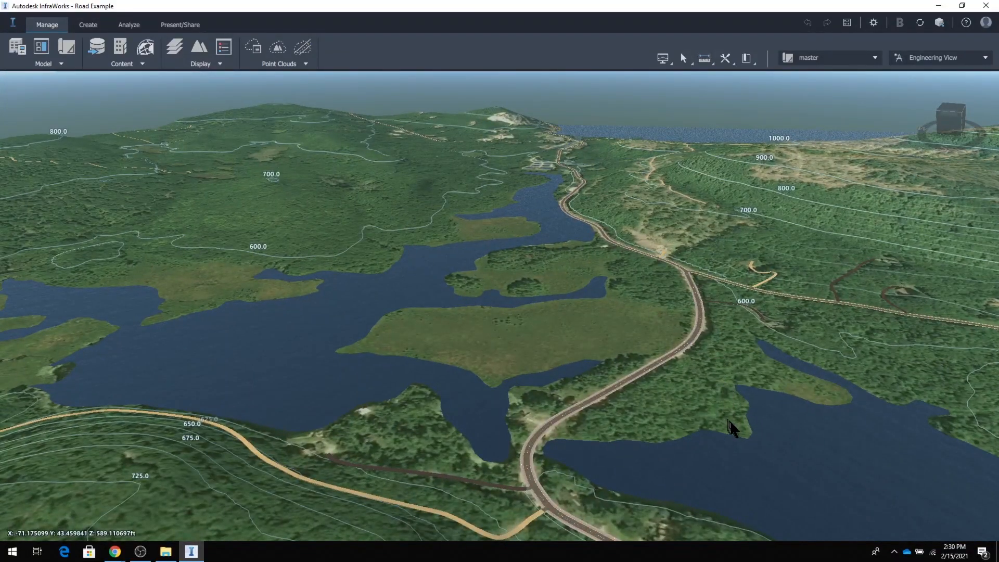
middle_click_drag(733, 429, 772, 382)
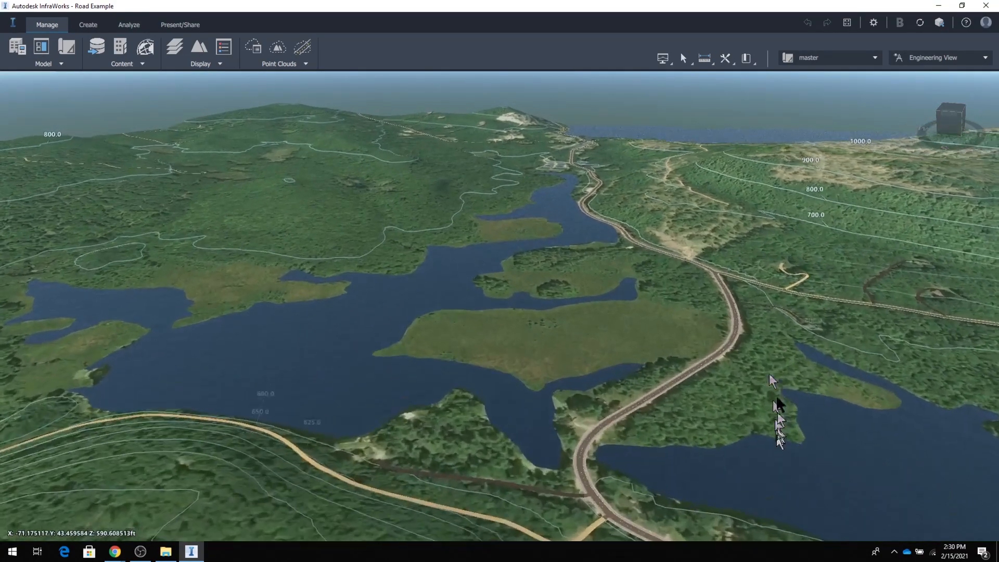
middle_click_drag(782, 492, 772, 469)
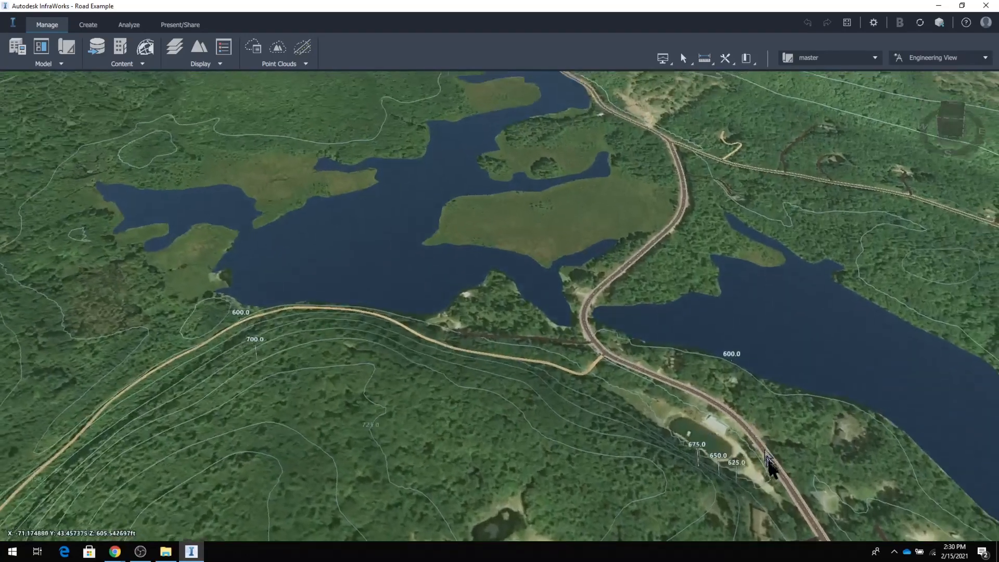
middle_click_drag(771, 361, 520, 356)
middle_click_drag(743, 433, 842, 382)
left_click_drag(510, 270, 551, 274)
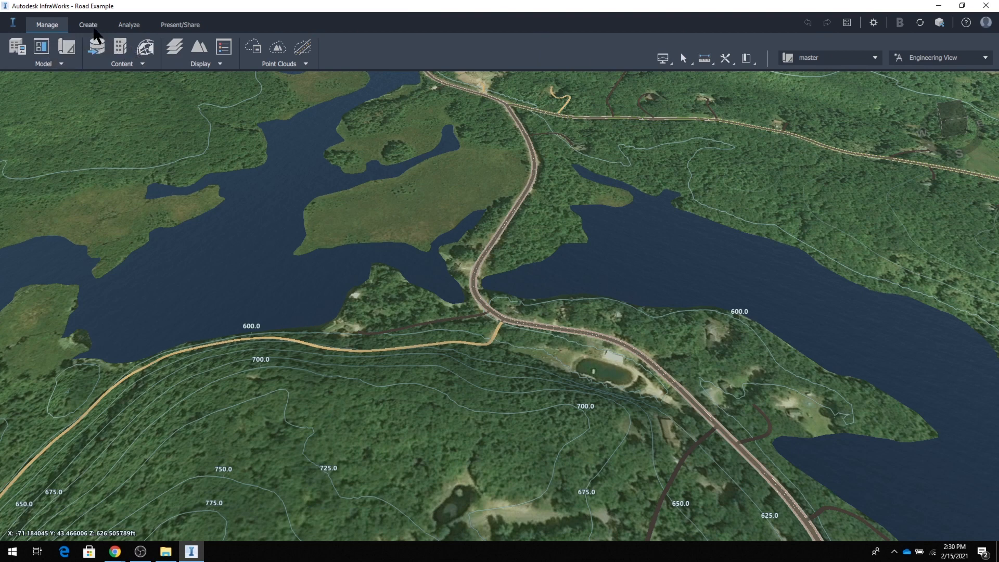
Draw a straight planning road about 2943 ft long in the Sidewalks with Lamps style, from the main road across the lake to the far hillside.
left_click(89, 25)
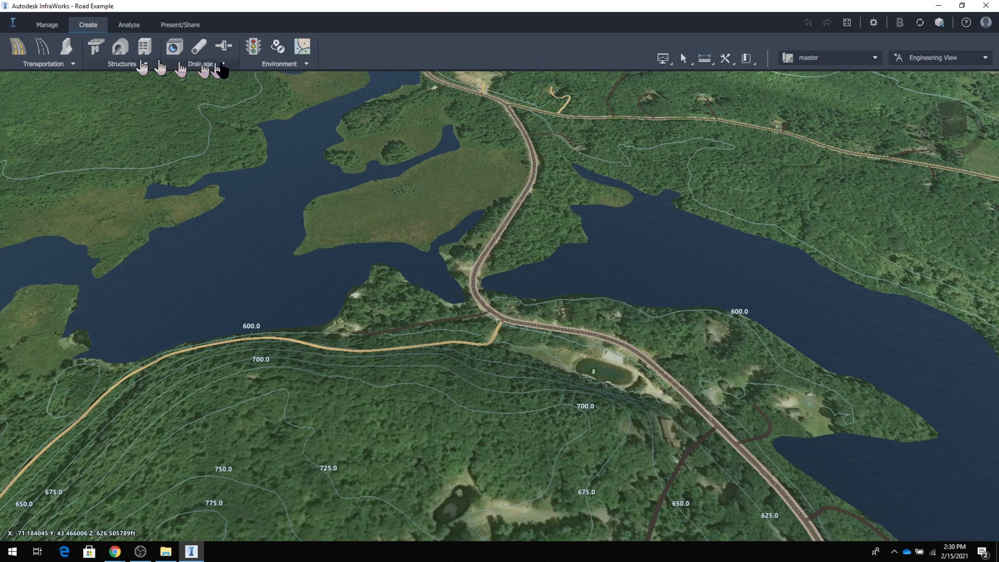
left_click(41, 50)
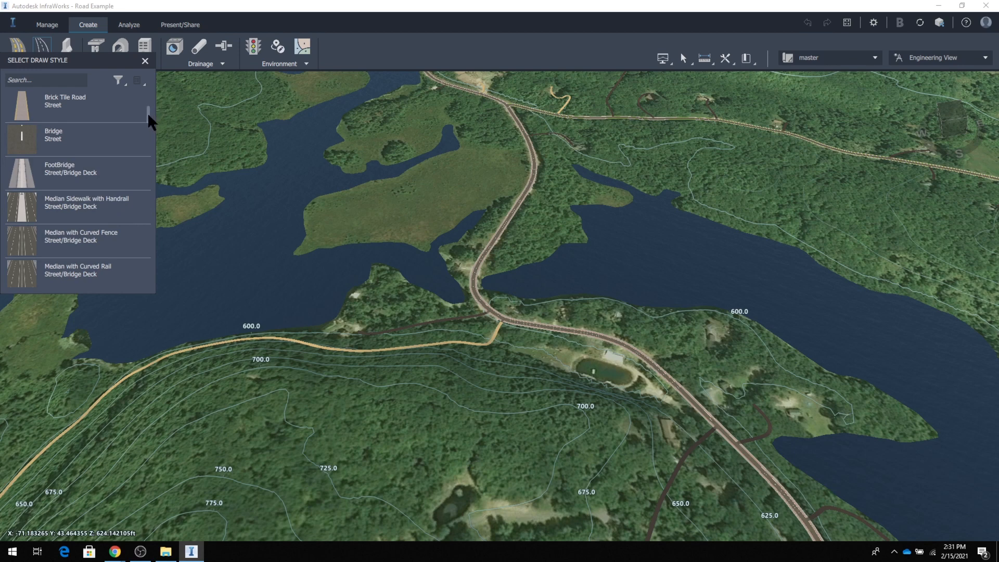
left_click_drag(147, 112, 146, 292)
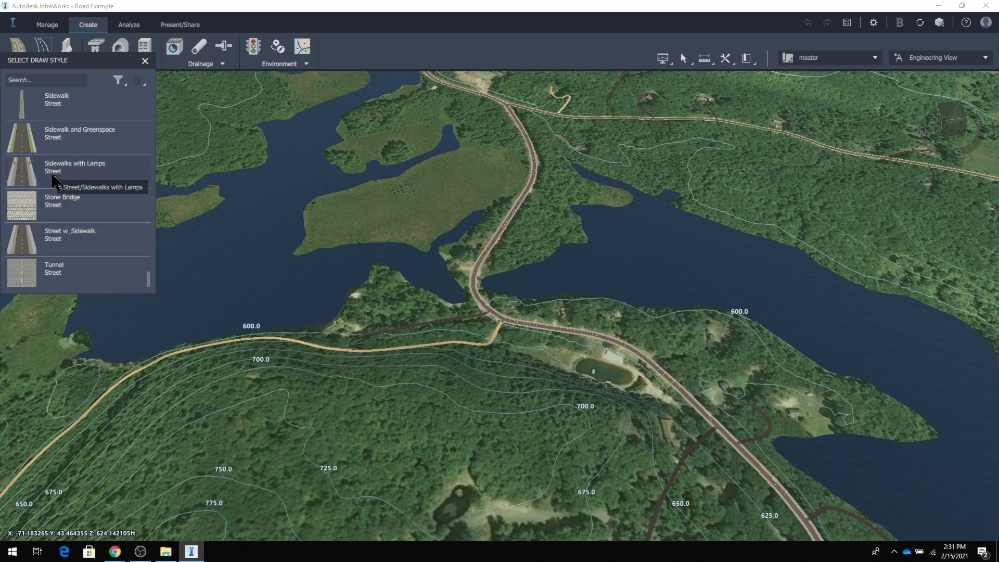
left_click(51, 176)
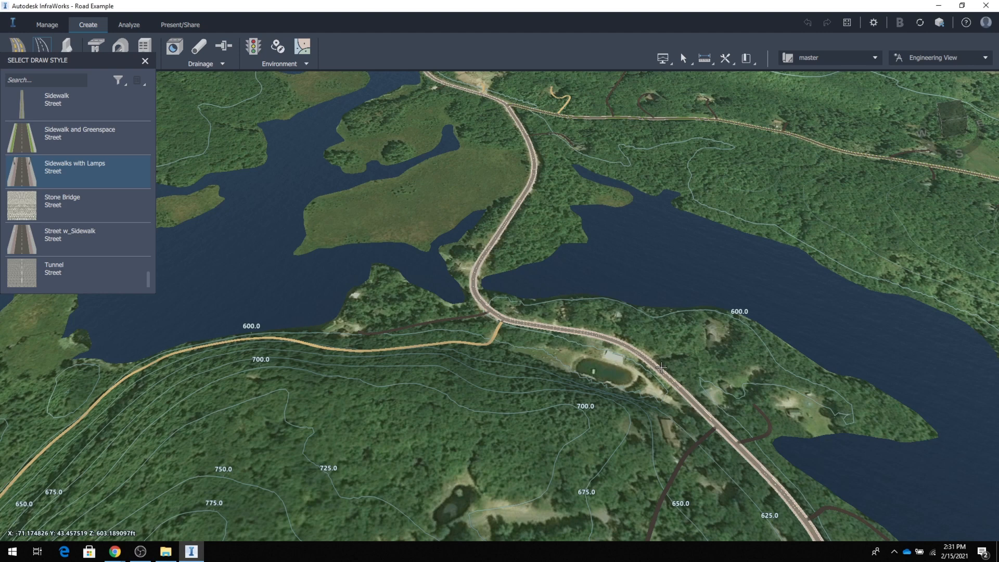
left_click(662, 368)
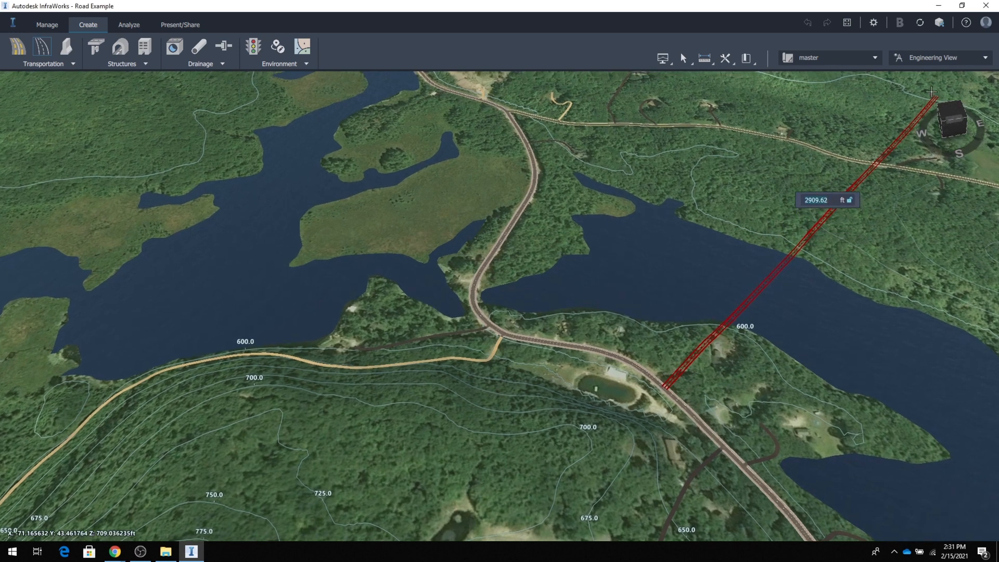
left_click(932, 93)
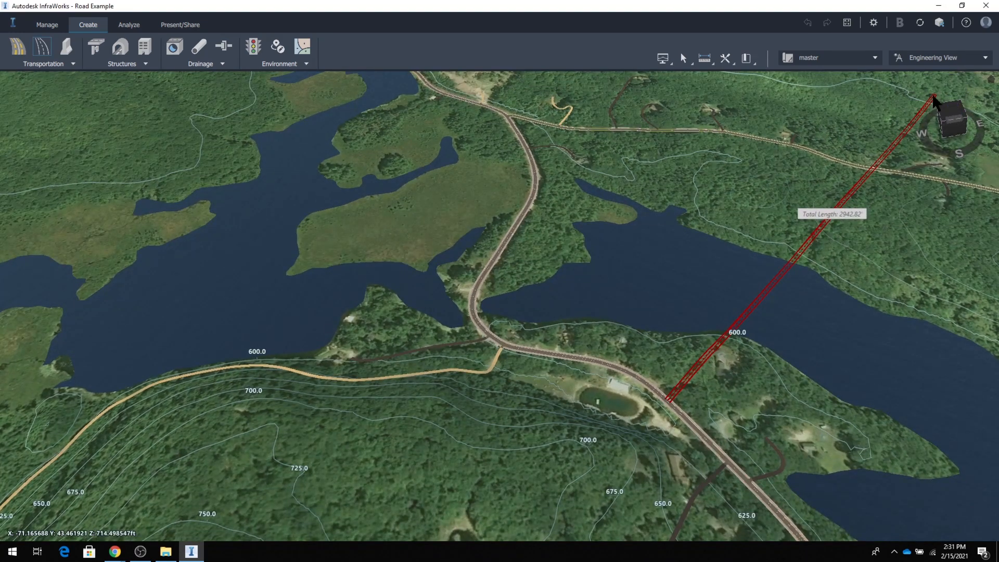
key("Return")
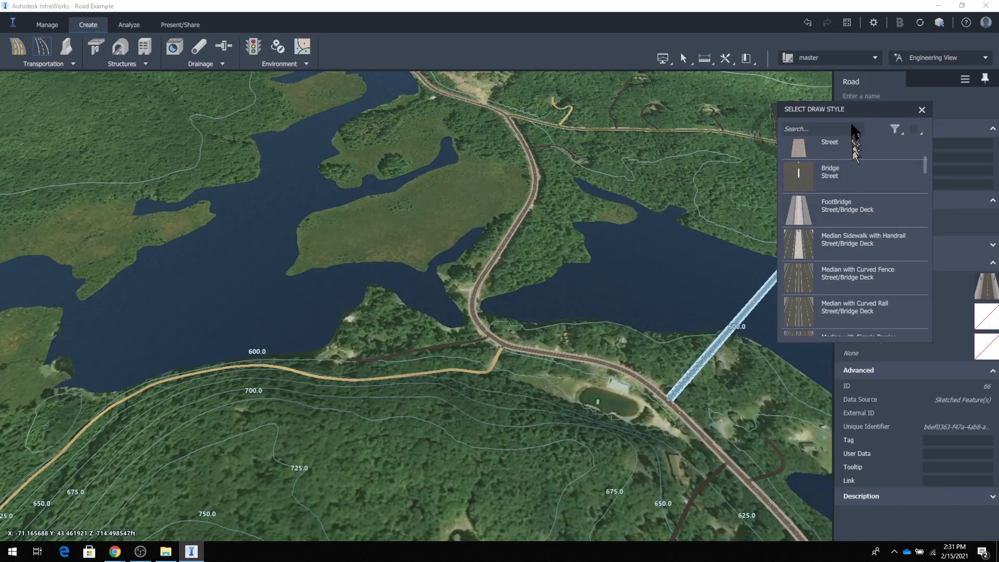
Move the draw style palette clear of the road's properties and bring the whole new road into view.
mouse_move(852, 111)
left_mouse_down()
mouse_move(686, 130)
mouse_move(277, 127)
mouse_move(143, 142)
left_mouse_up()
middle_click_drag(606, 355, 347, 360)
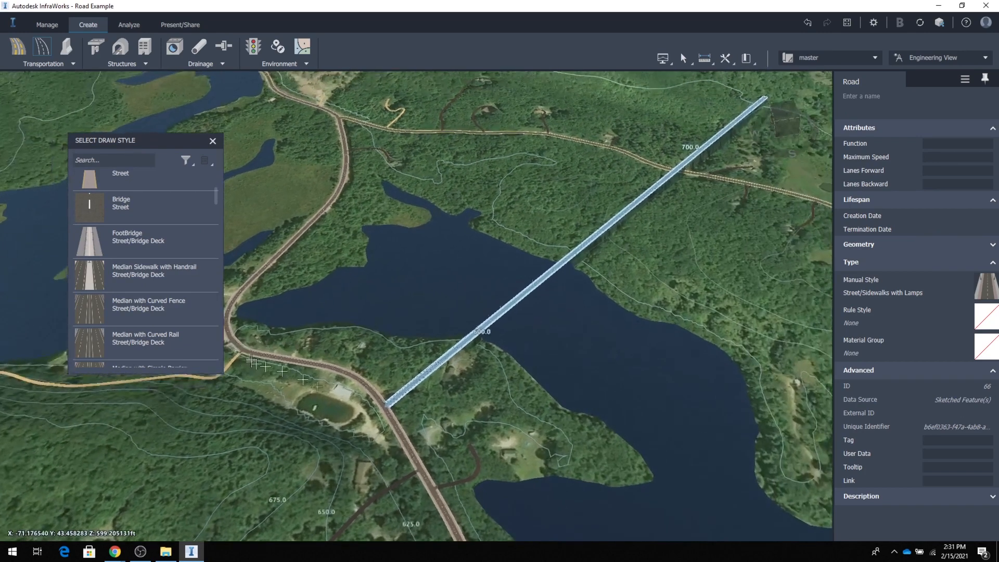
middle_click_drag(502, 445, 532, 507)
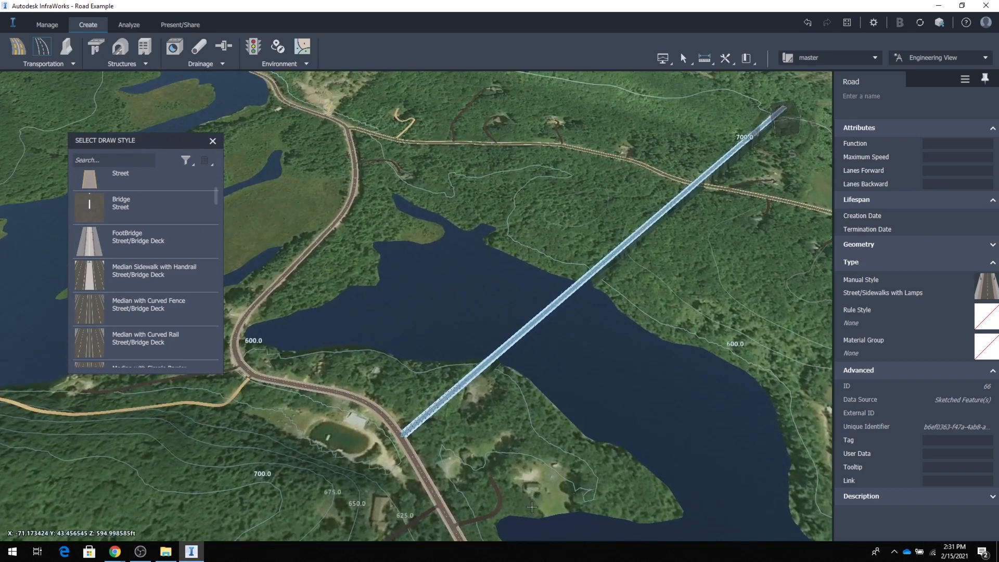
Examine the new road's lanes, sidewalks and lamps up close, from its junction with the main road toward the lake crossing.
middle_click_drag(472, 387, 559, 372, "shift")
scroll(559, 373, "up", 8)
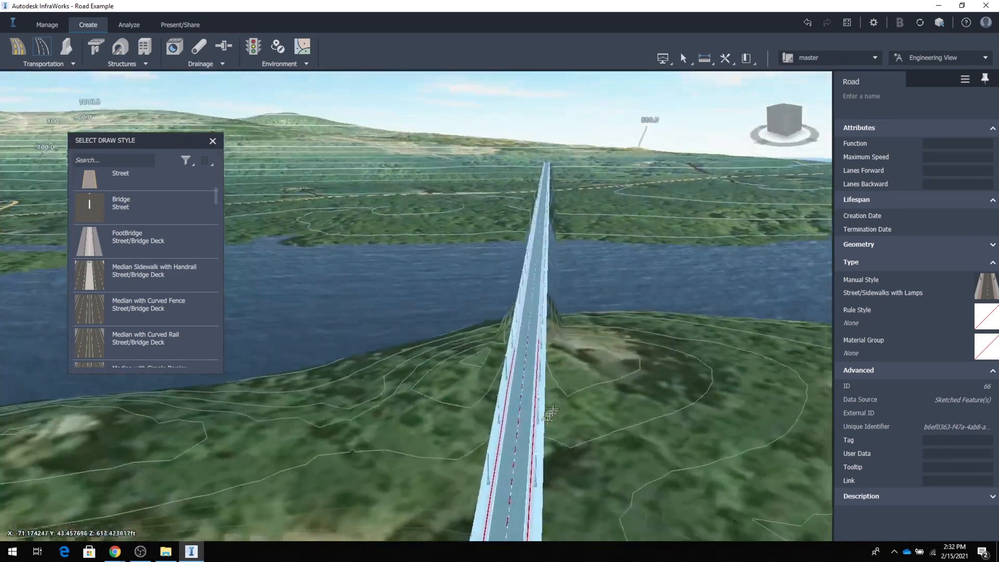
middle_click_drag(551, 415, 555, 400, "shift")
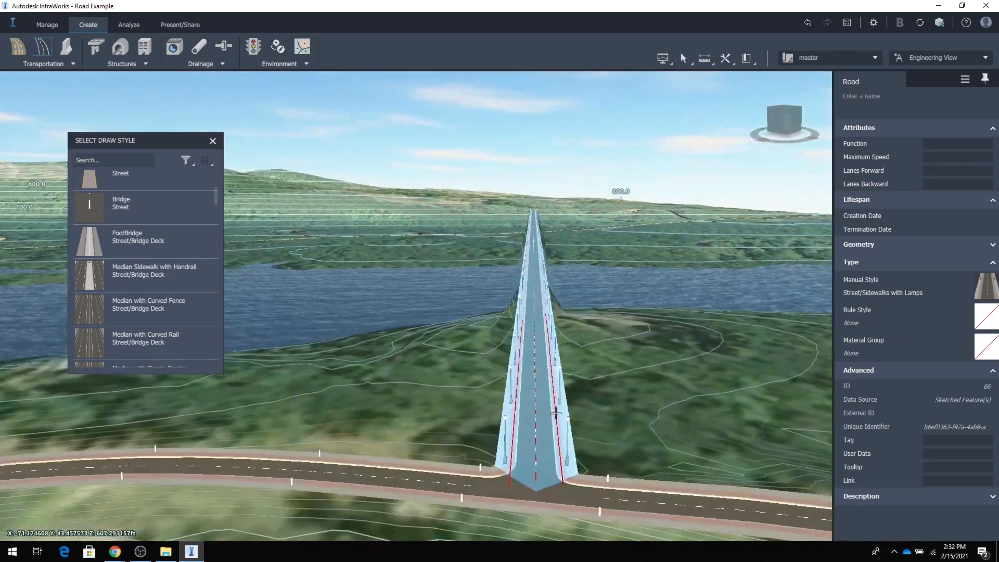
scroll(555, 415, "up", 4)
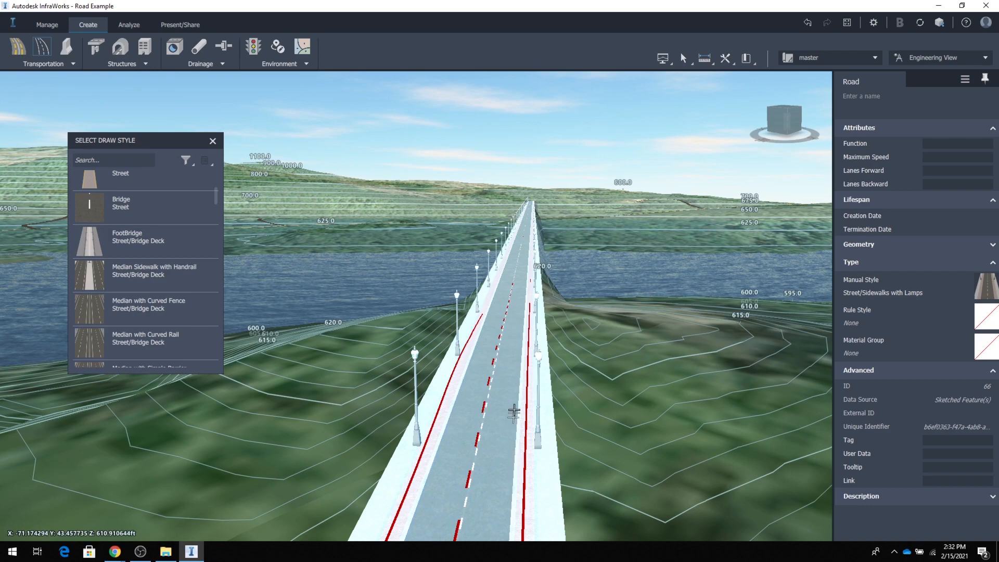
scroll(513, 415, "up", 2)
scroll(513, 441, "up", 5)
scroll(515, 450, "down", 5)
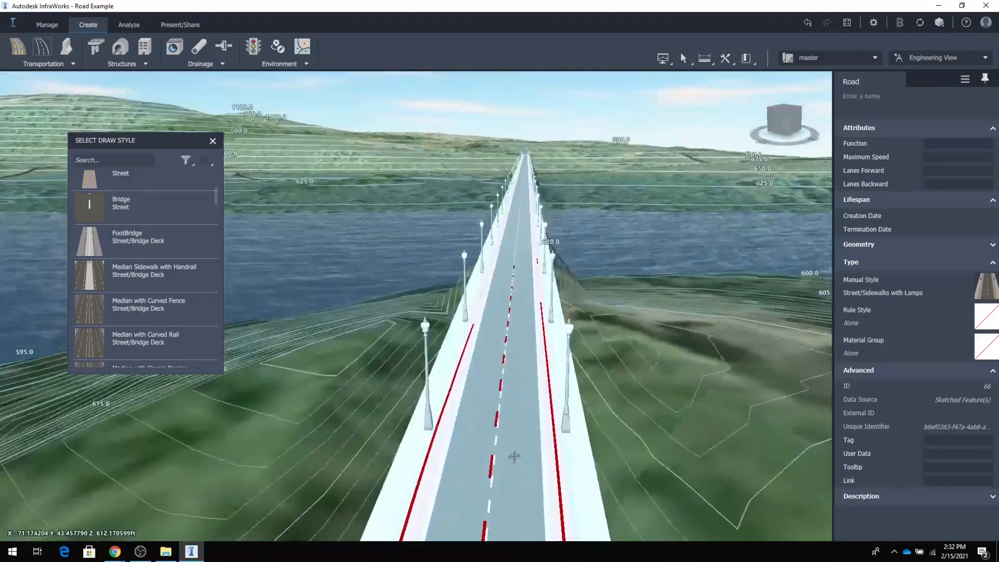
scroll(515, 447, "up", 5)
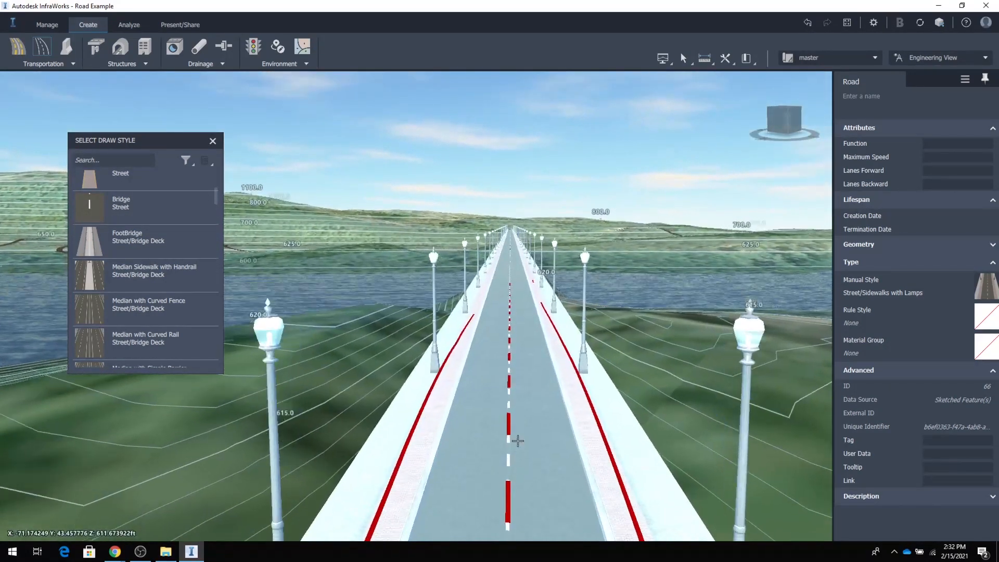
scroll(518, 441, "up", 5)
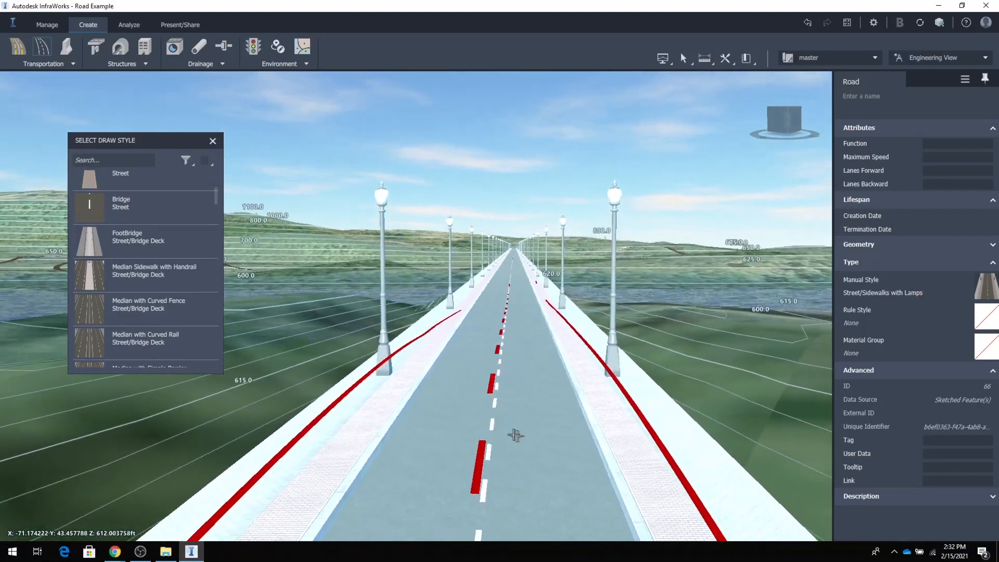
scroll(516, 436, "up", 5)
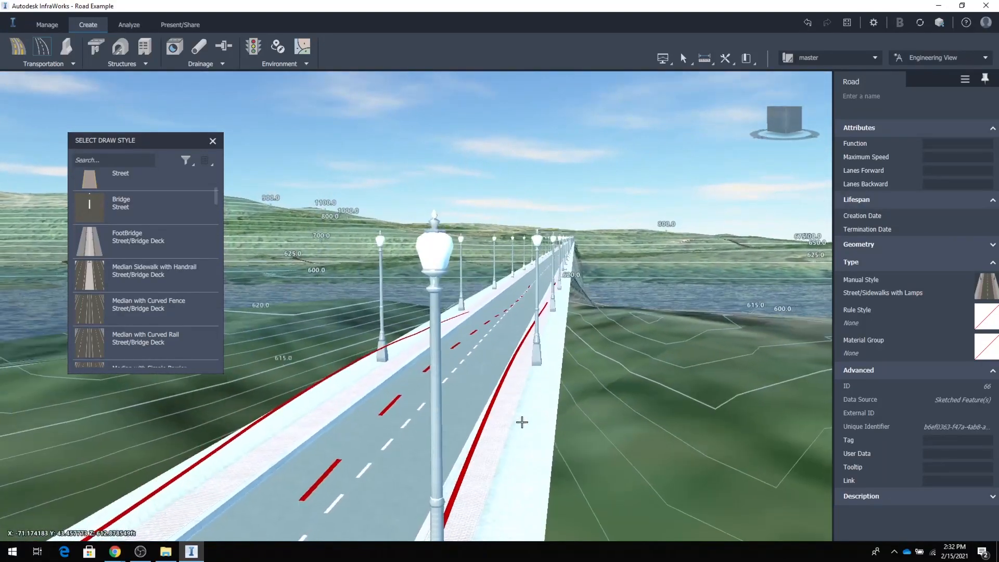
scroll(522, 422, "down", 10)
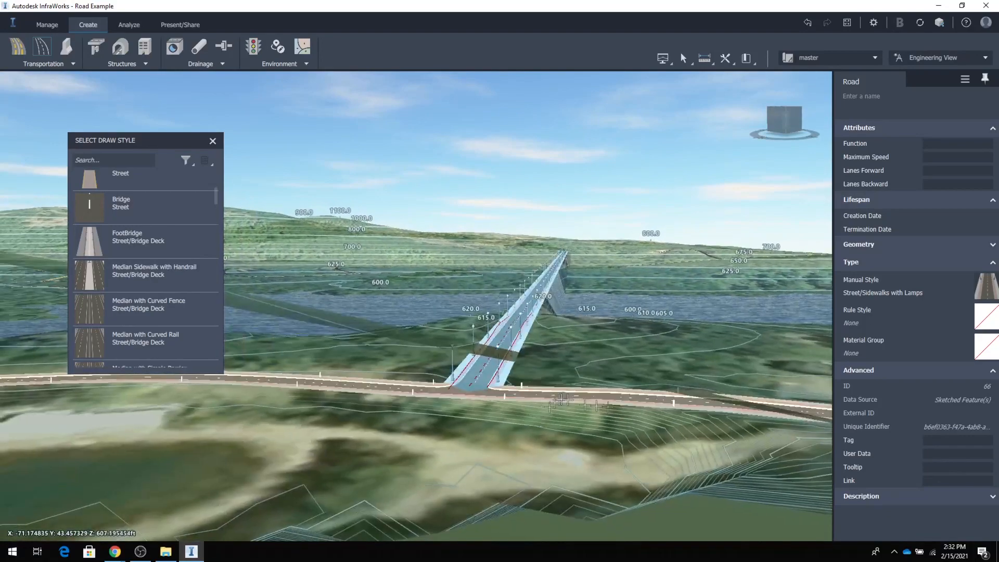
left_click_drag(623, 396, 562, 398)
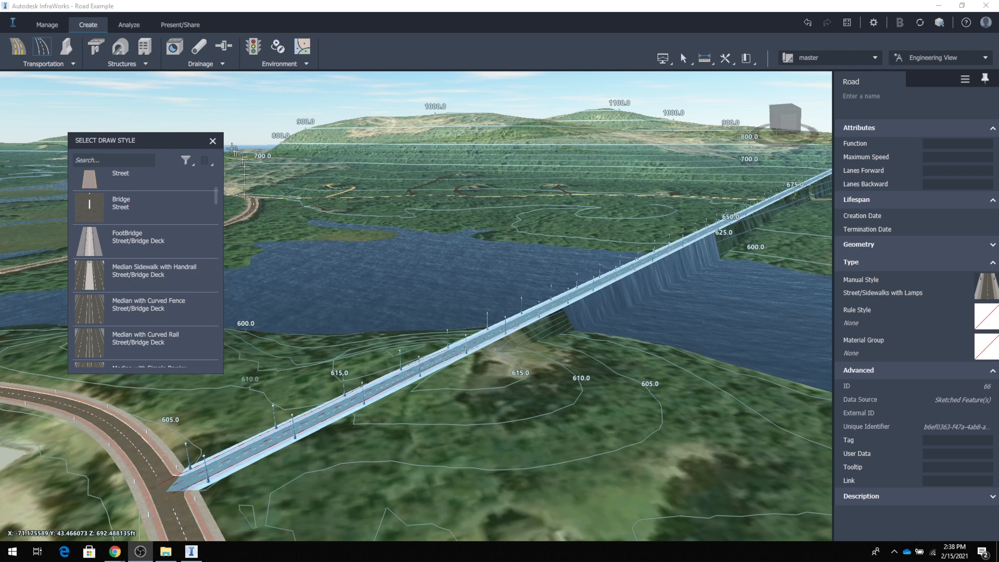
Close the draw style palette and deselect the new planning road.
left_click(213, 141)
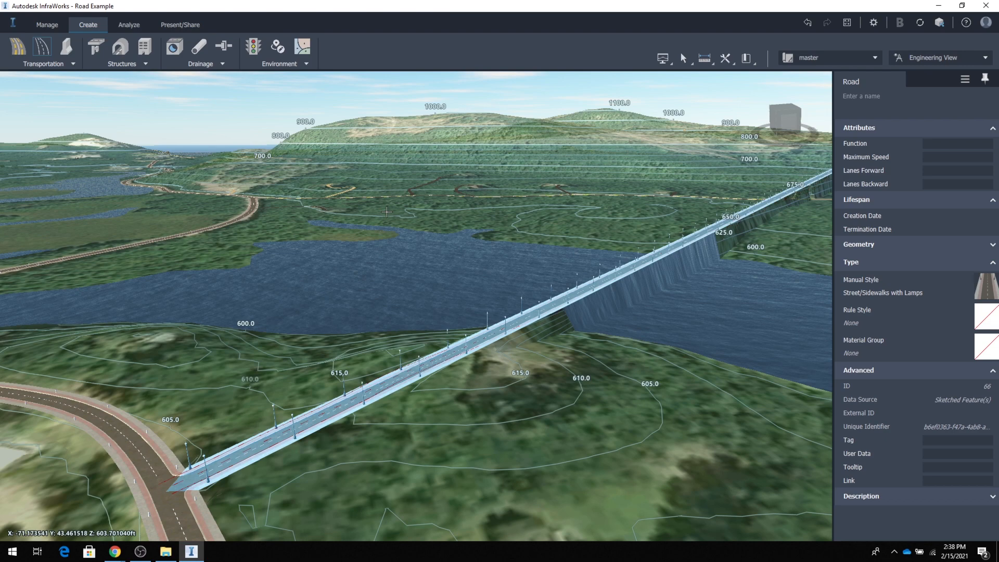
left_click(385, 210)
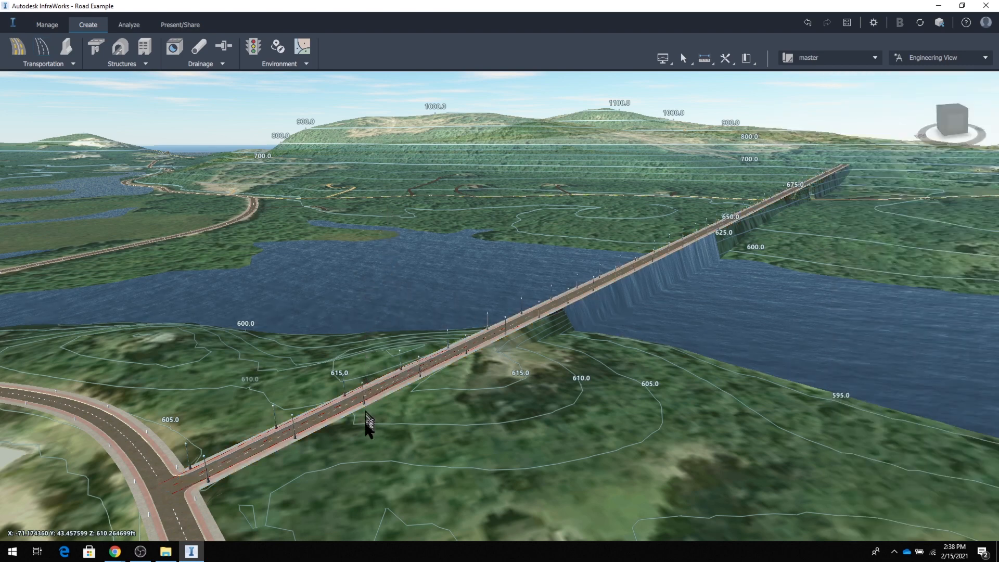
scroll(367, 424, "down", 6)
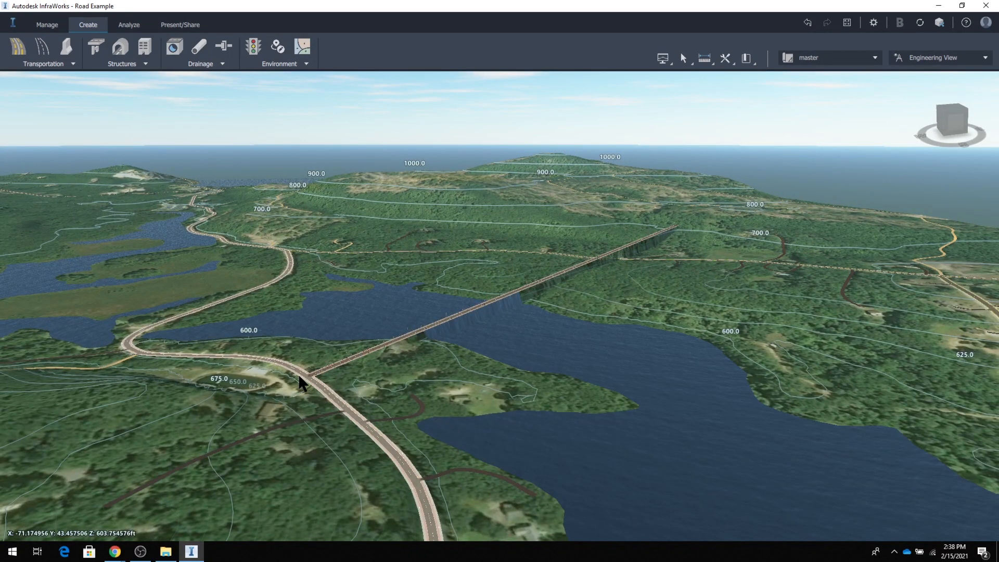
Examine where the new road crosses the lake, the far shore and the existing hillside road, back to its start.
scroll(604, 268, "up", 2)
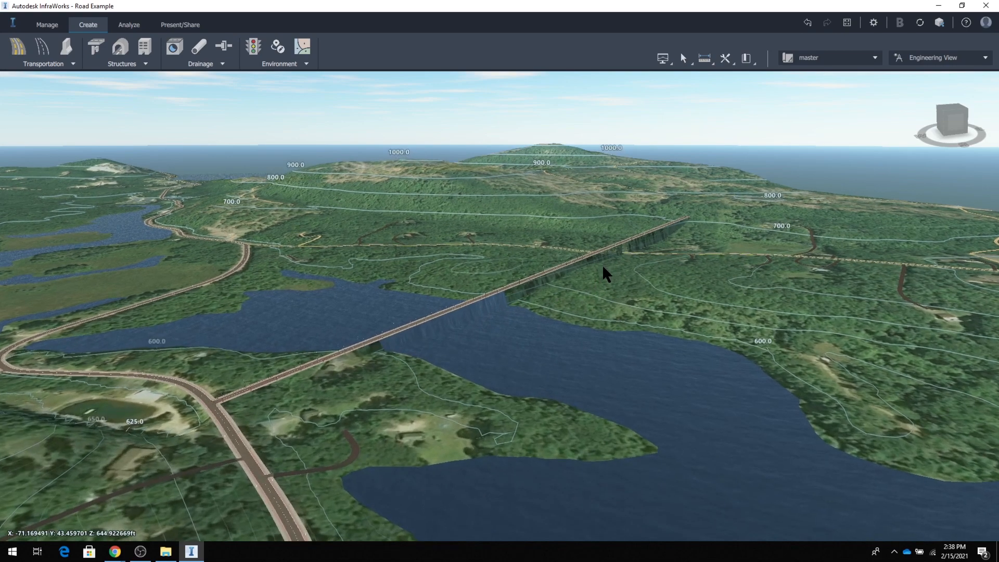
scroll(603, 268, "up", 5)
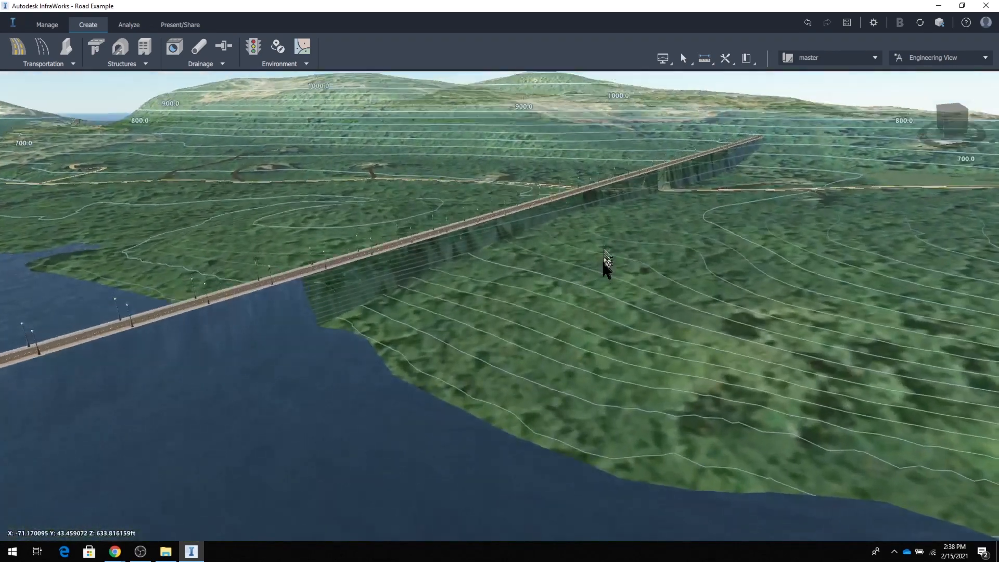
scroll(604, 266, "up", 4)
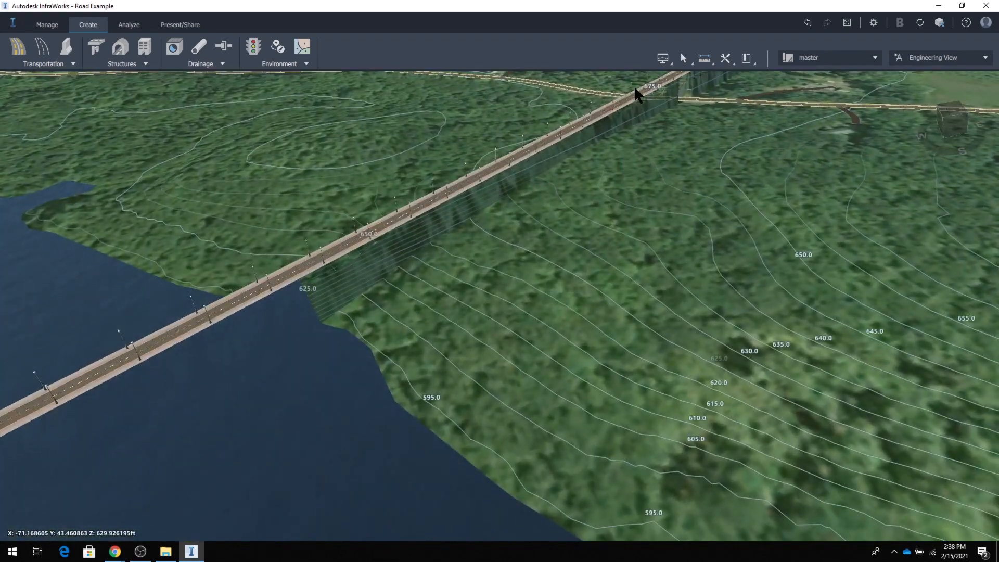
mouse_move(634, 89)
middle_mouse_down()
mouse_move(565, 167)
mouse_move(423, 251)
middle_mouse_up()
mouse_move(573, 107)
middle_mouse_down()
mouse_move(480, 228)
mouse_move(388, 400)
middle_mouse_up()
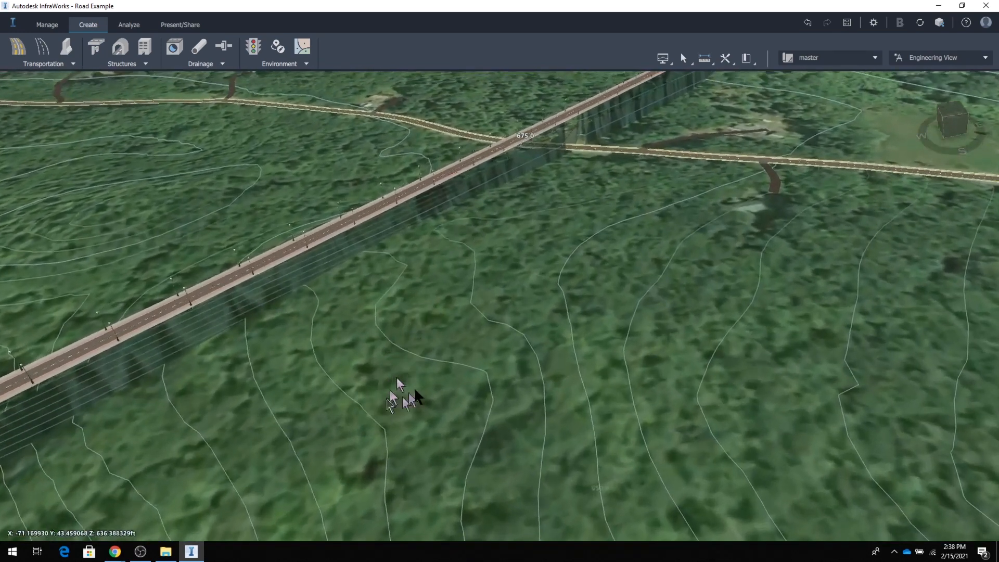
scroll(413, 258, "down", 8)
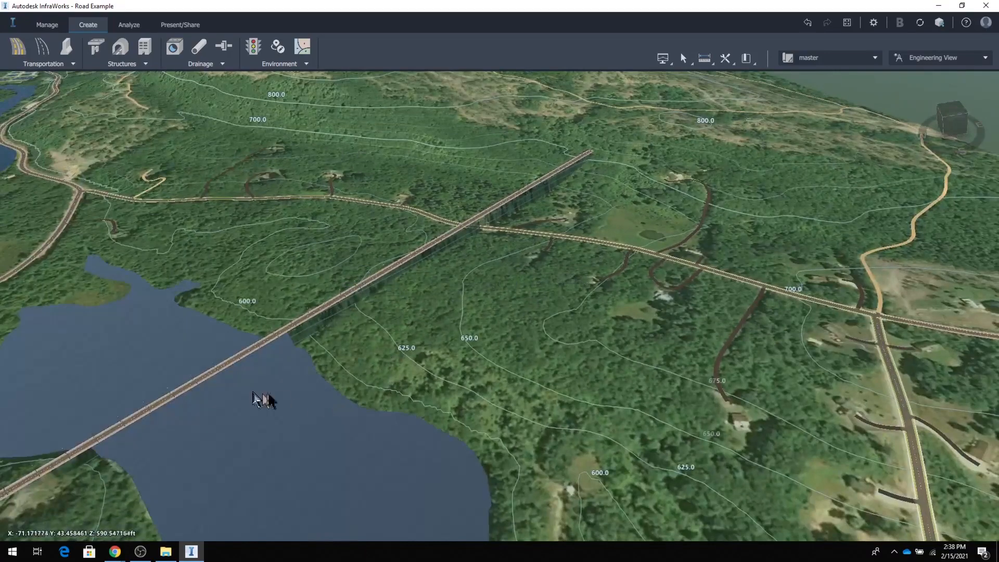
middle_click_drag(104, 491, 326, 384)
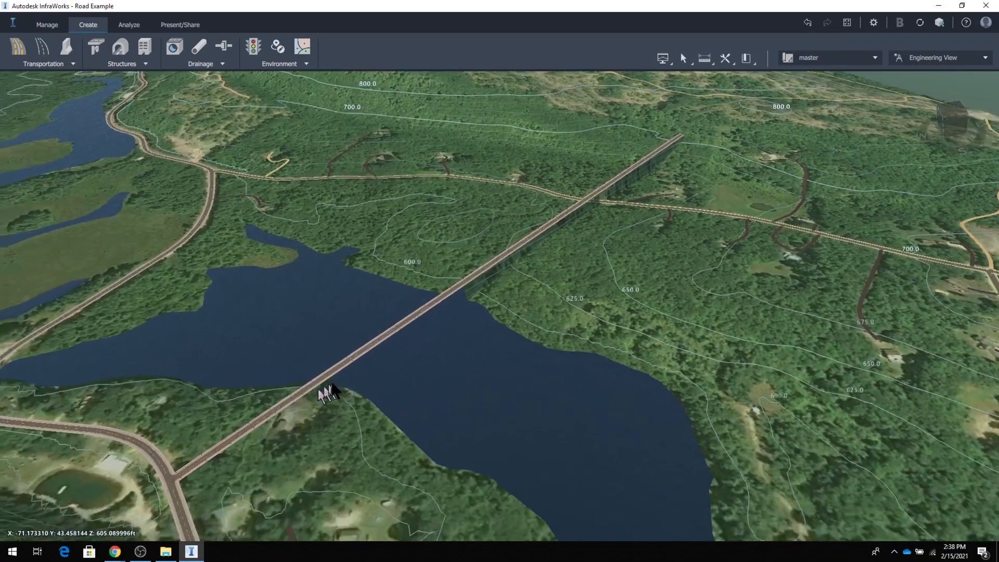
left_click_drag(310, 483, 391, 451)
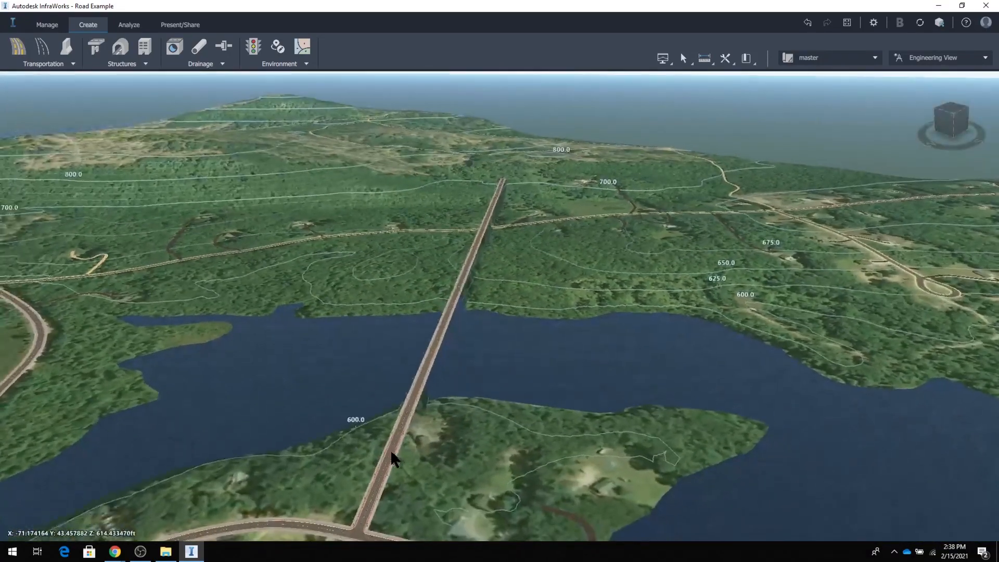
Select the new lake-crossing road for editing, showing its properties and edit handles.
left_click(399, 434)
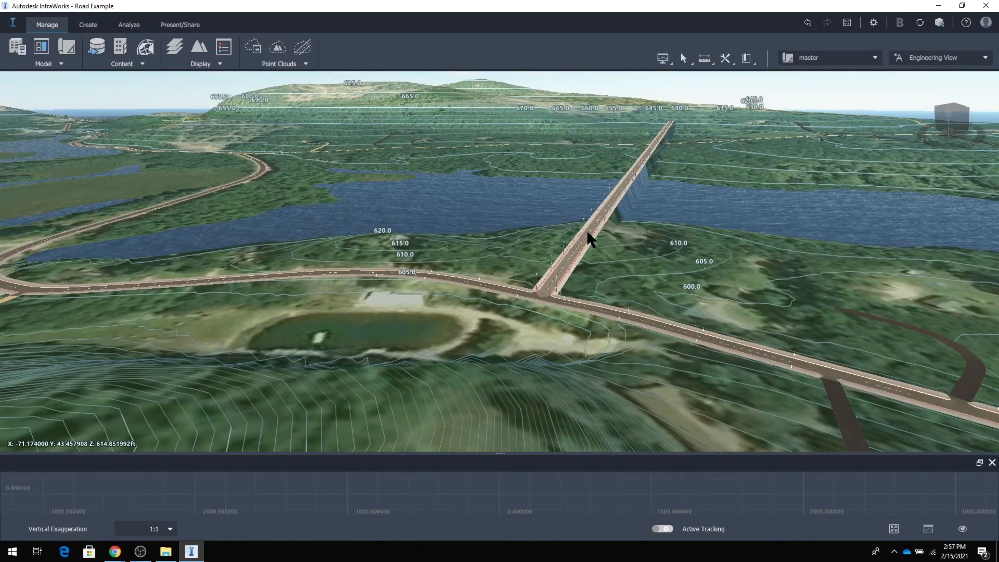
left_click(586, 229)
left_click_drag(451, 224, 123, 287)
left_click_drag(447, 98, 386, 201)
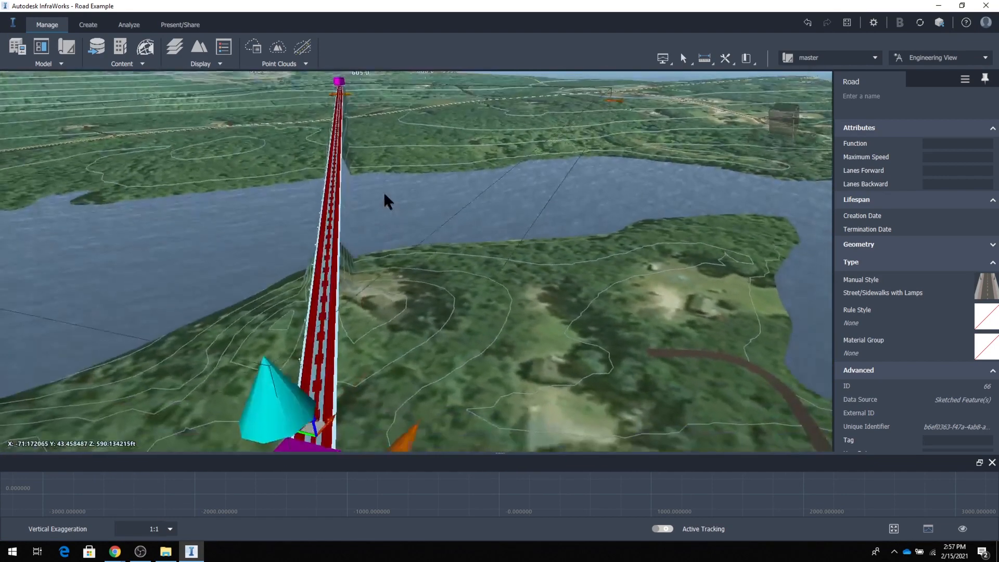
left_click_drag(247, 162, 98, 200)
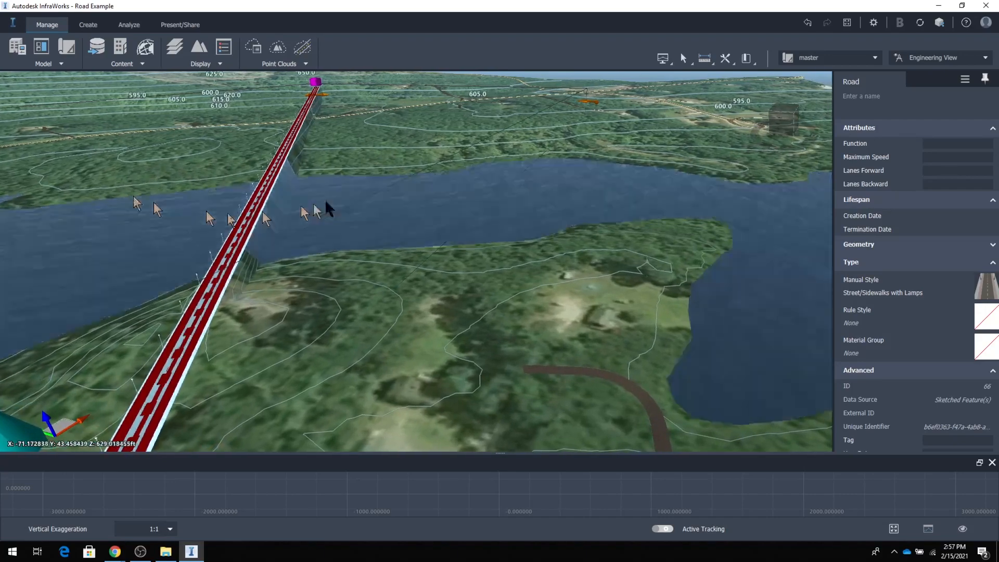
left_click_drag(384, 100, 276, 269)
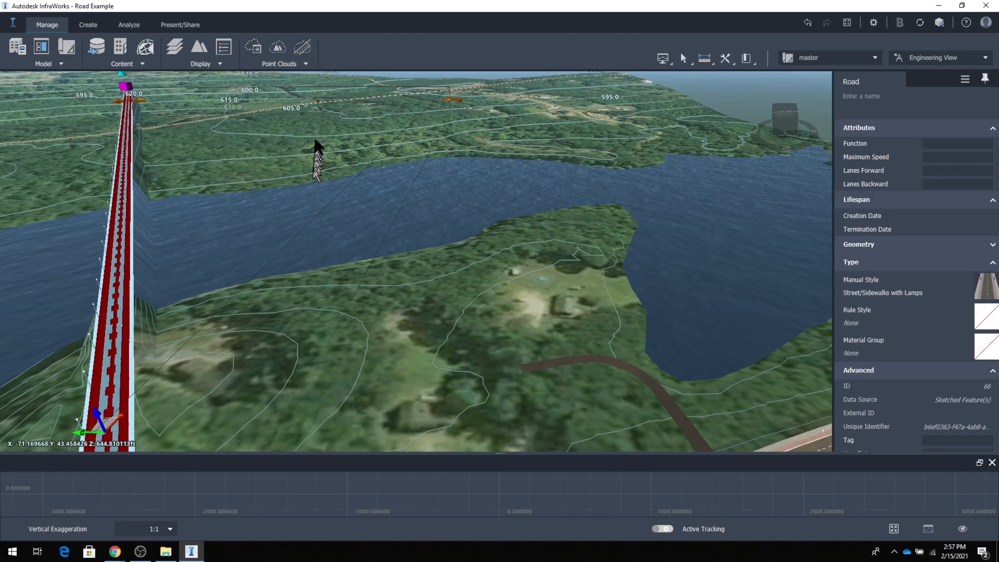
double_click(316, 142)
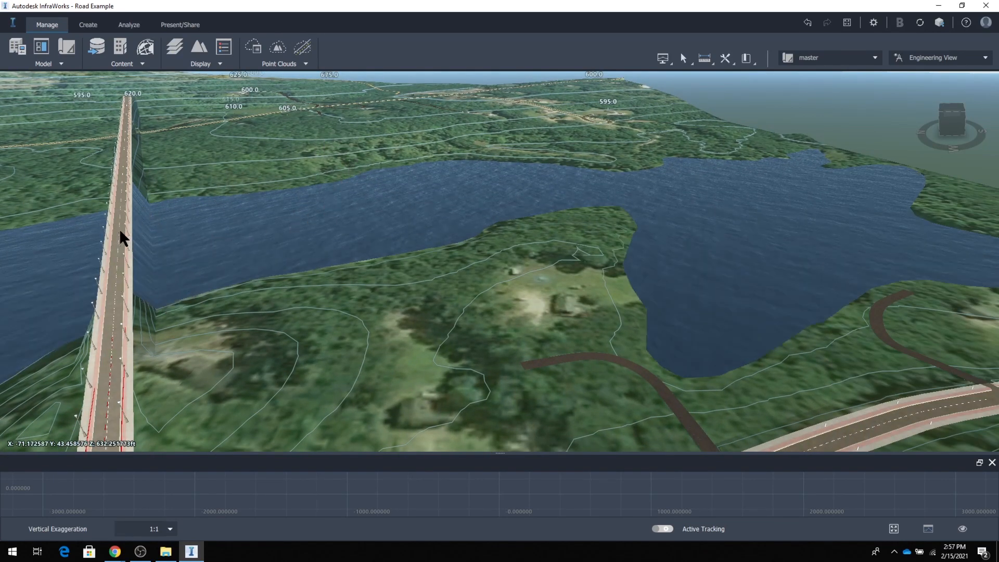
left_click(121, 232)
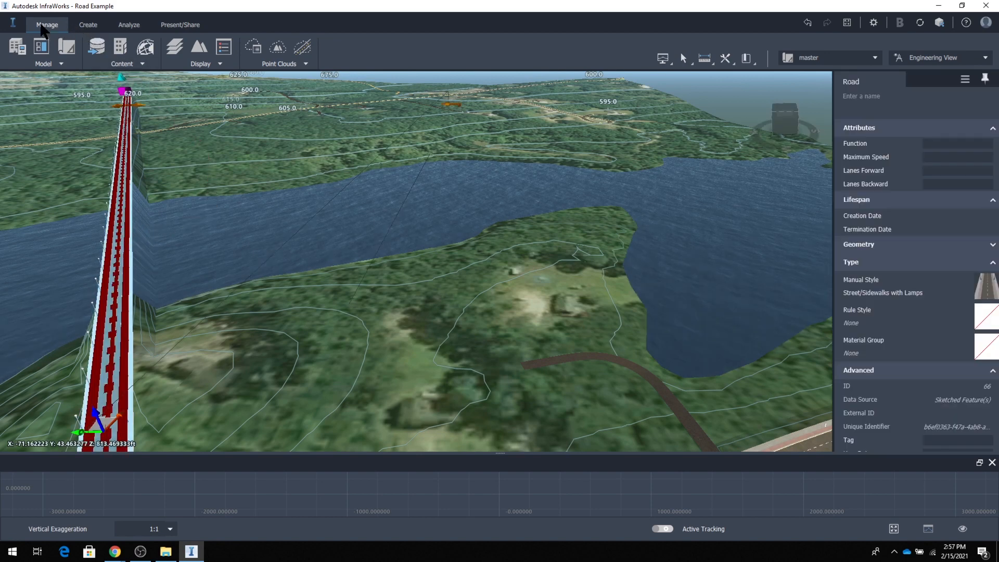
Open the Sidewalks with Lamps road style from the Style Palette's Street catalog for editing.
left_click(144, 66)
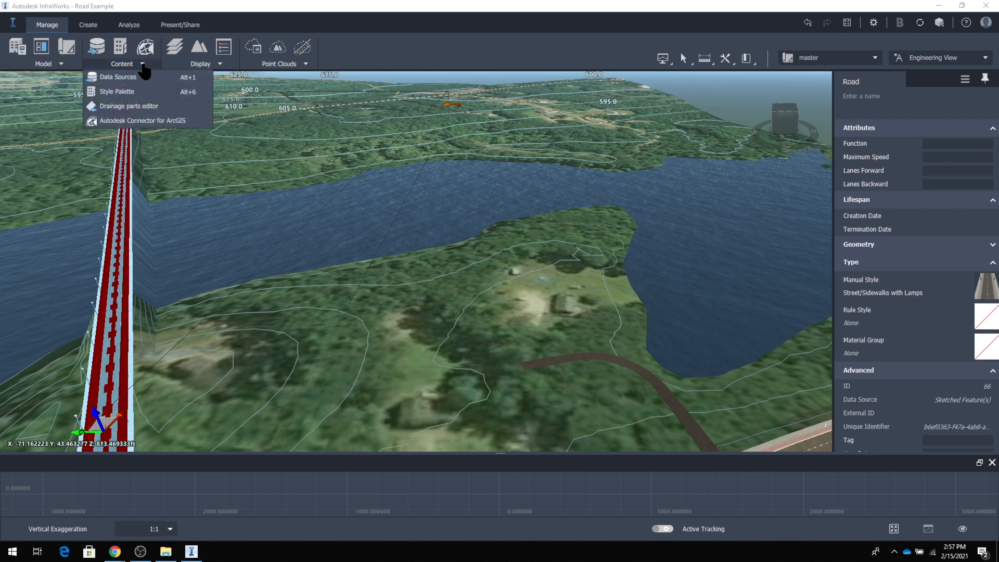
left_click(129, 96)
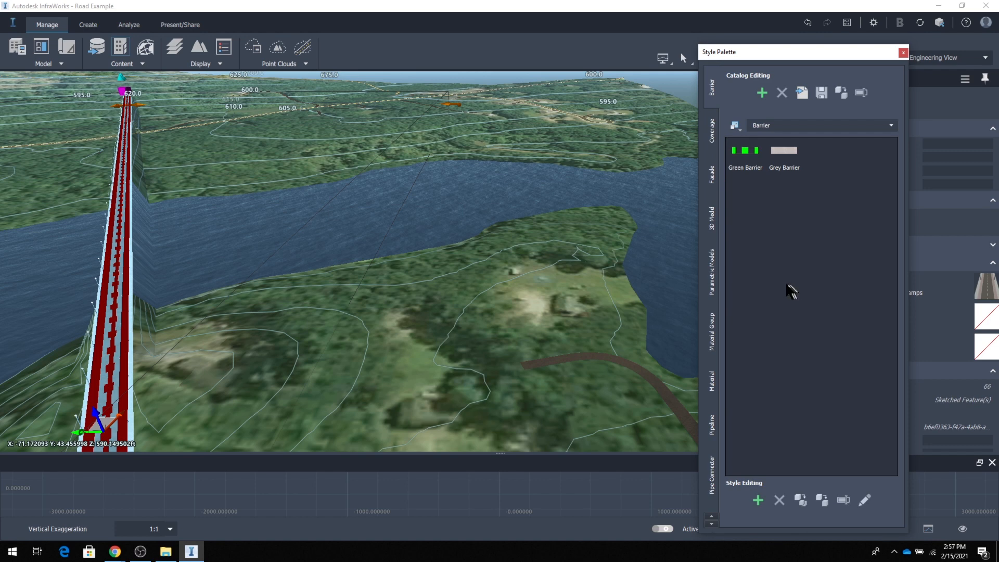
left_click(718, 252)
scroll(717, 253, "down", 3)
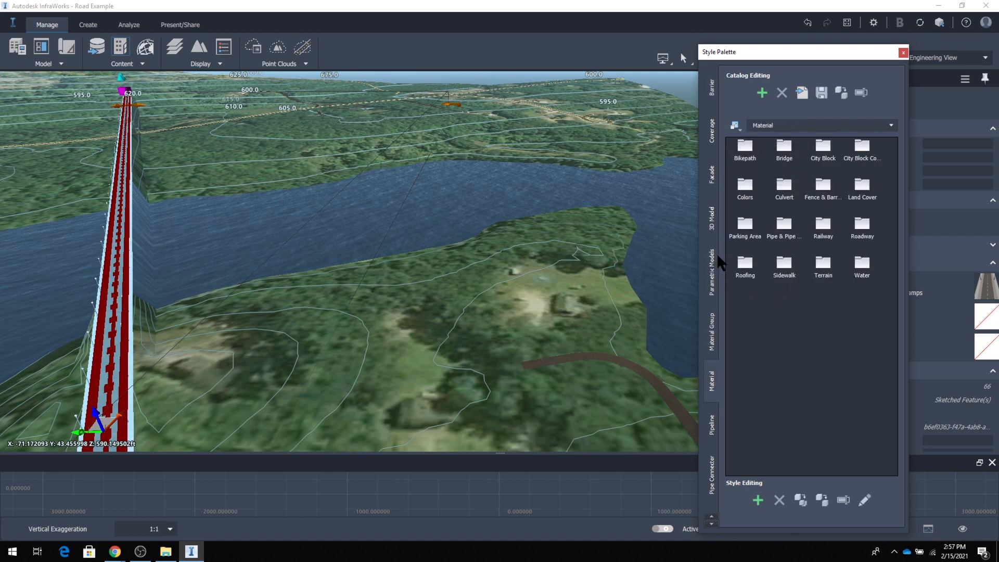
scroll(716, 254, "down", 5)
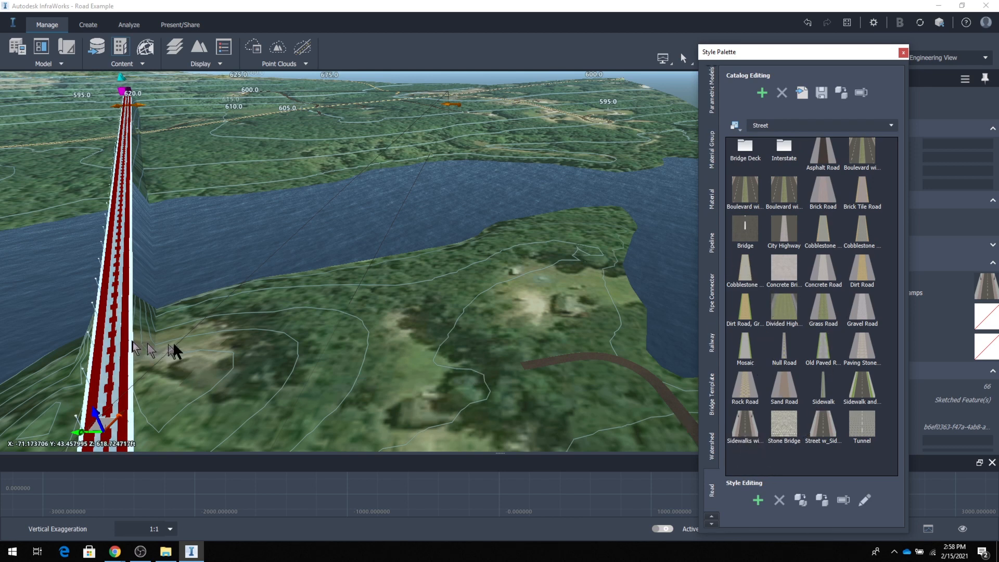
double_click(751, 424)
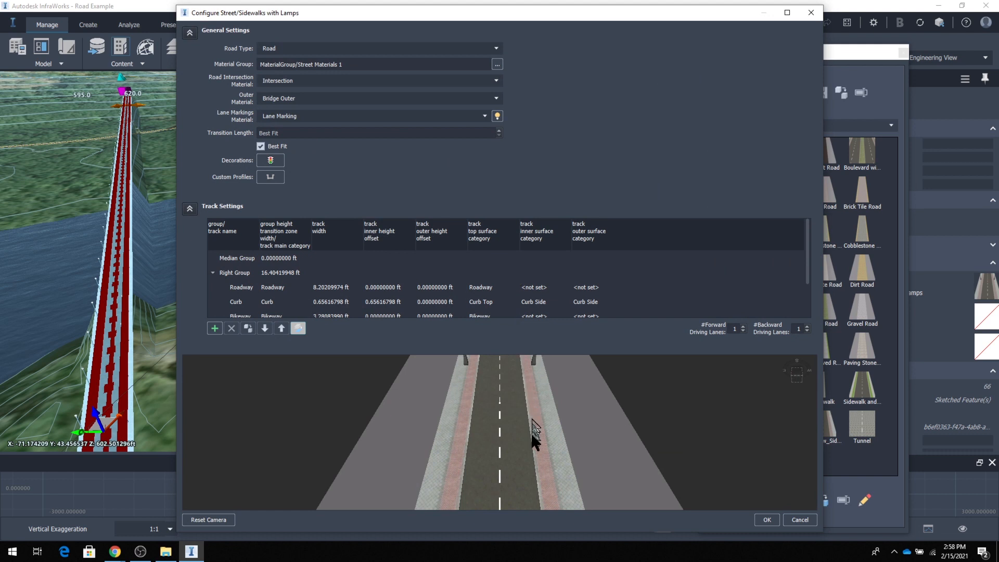
Set the Right Group's Roadway track width to 12 ft in the Sidewalks with Lamps style.
mouse_move(533, 434)
middle_mouse_down()
mouse_move(534, 390)
mouse_move(536, 423)
middle_mouse_up()
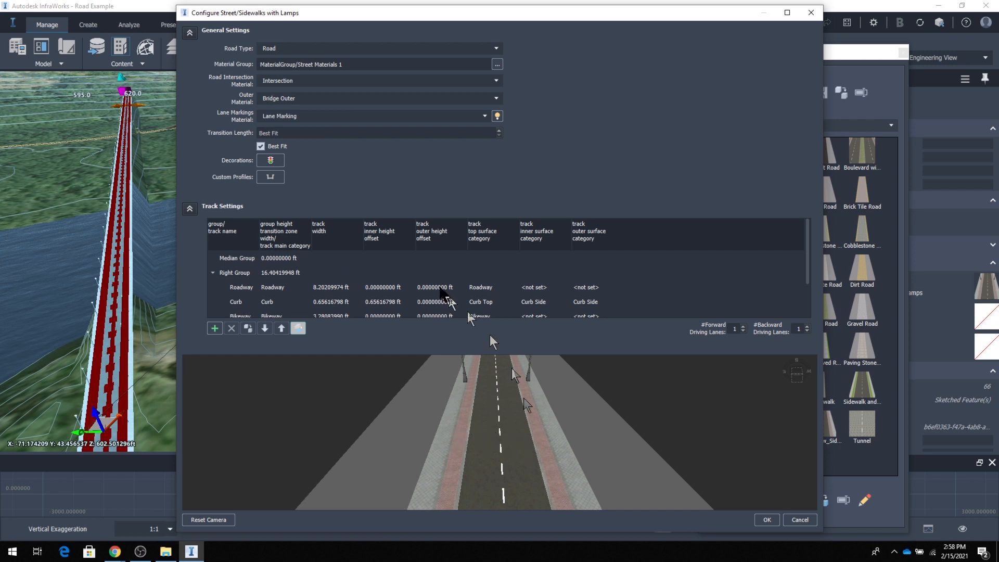
double_click(329, 288)
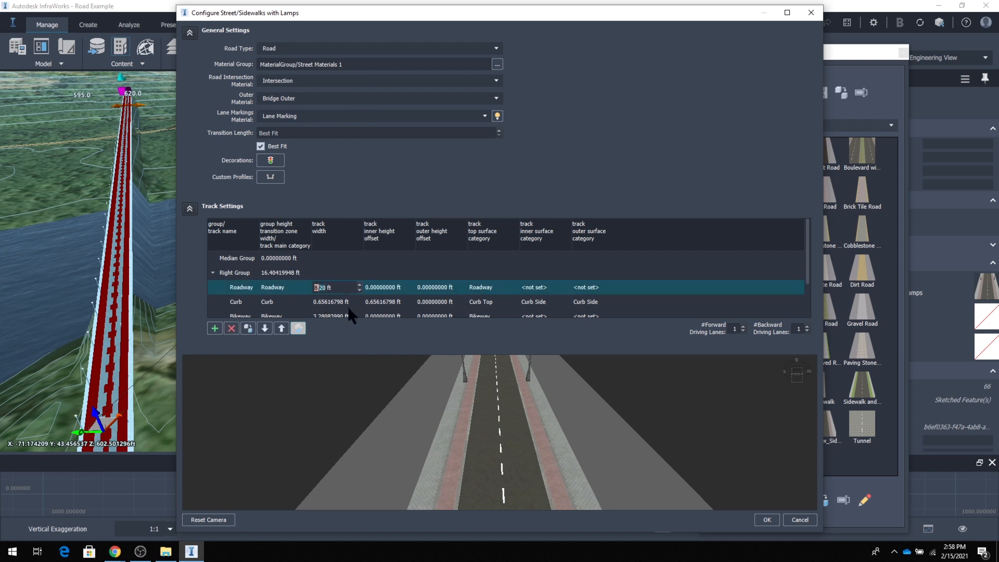
key("Return")
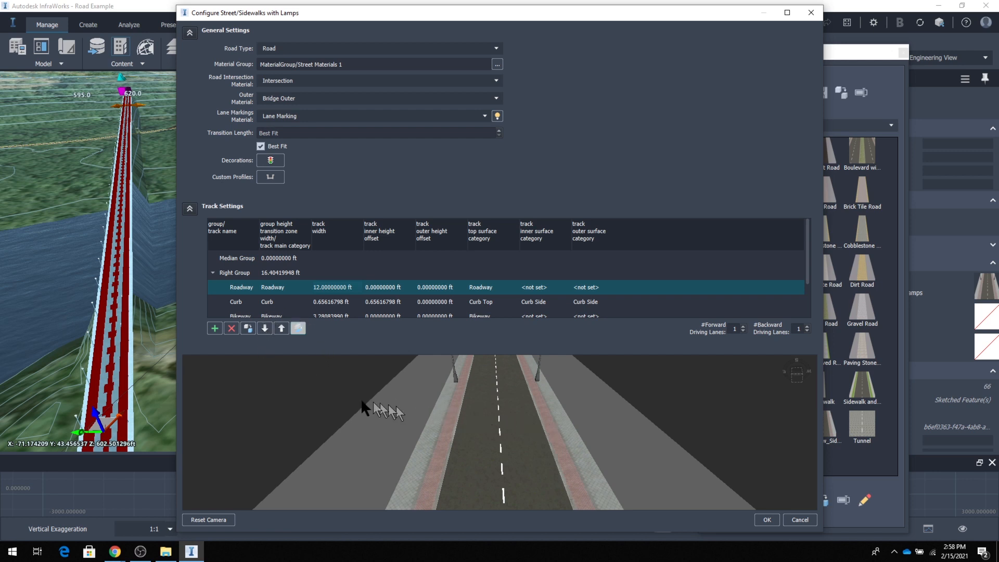
Add a track named Bikelane to the Right Group and assign it the Bikeway main category.
left_click(215, 328)
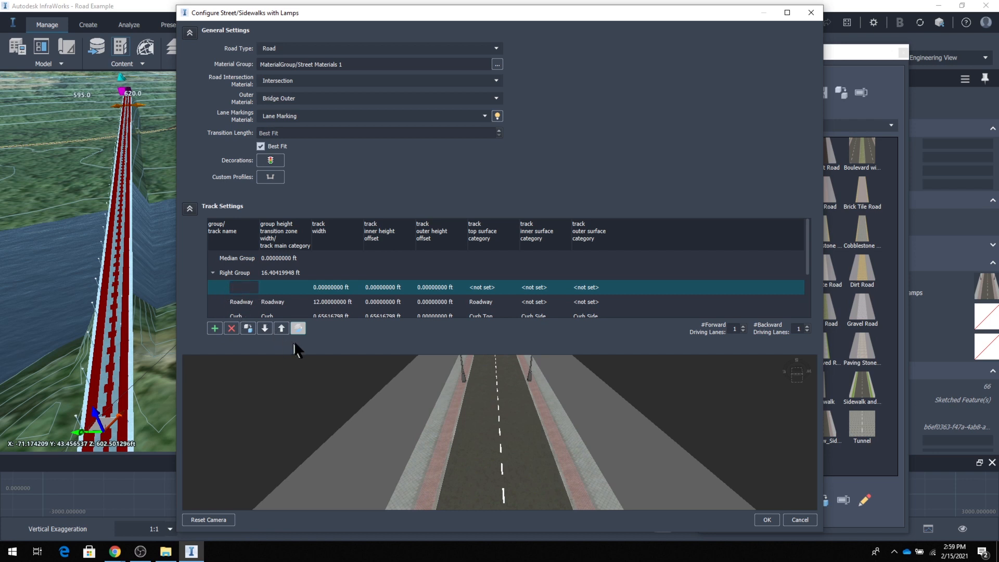
type("Bikelane")
left_click(279, 287)
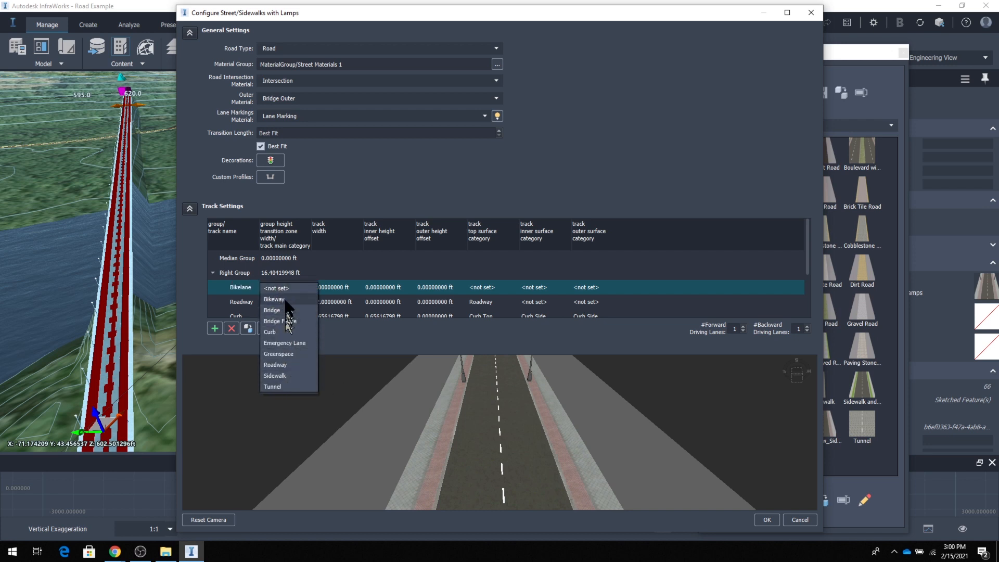
left_click(284, 299)
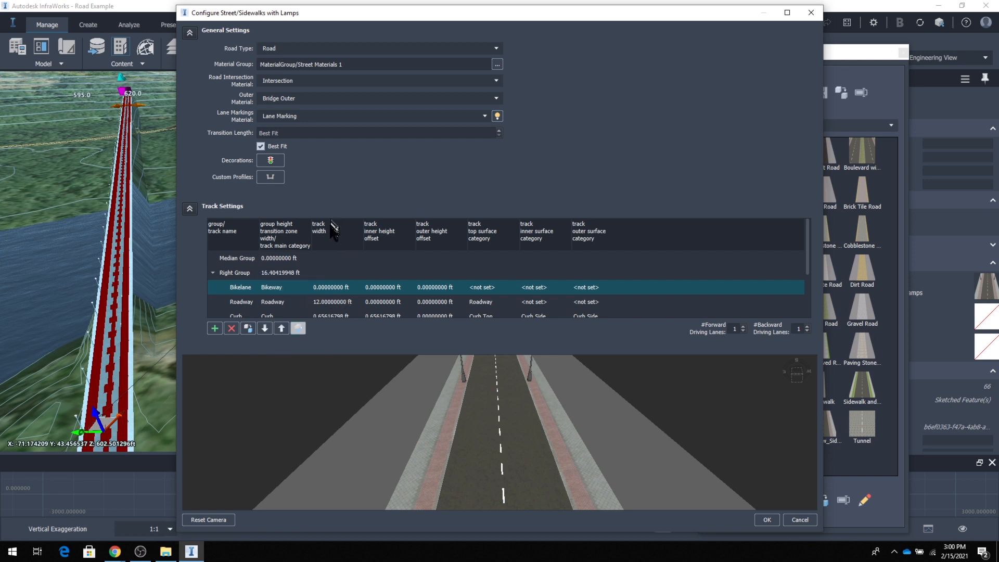
Set the Bikelane track's width to 8 ft and its top surface category to Bikeway.
double_click(330, 291)
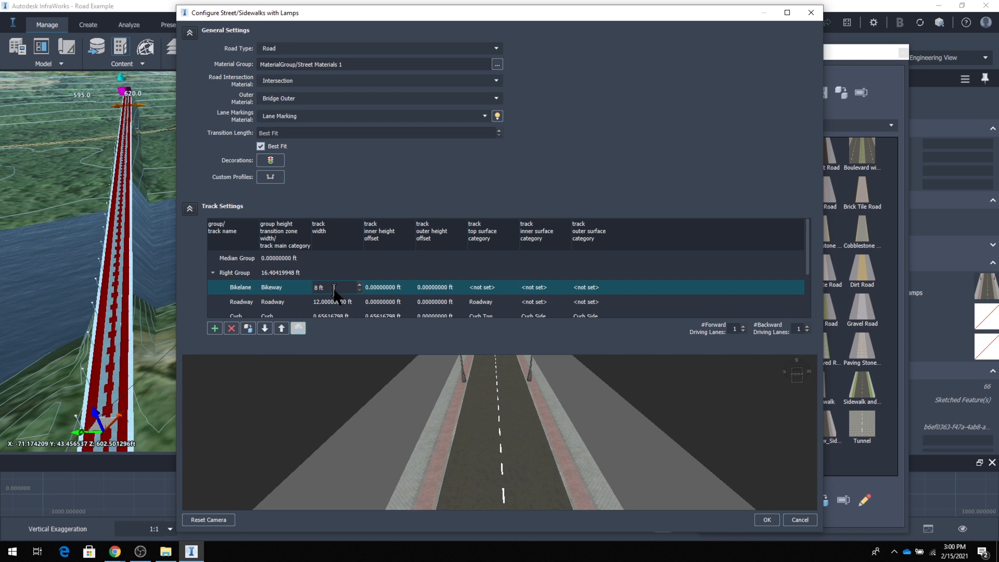
type("8")
key("Return")
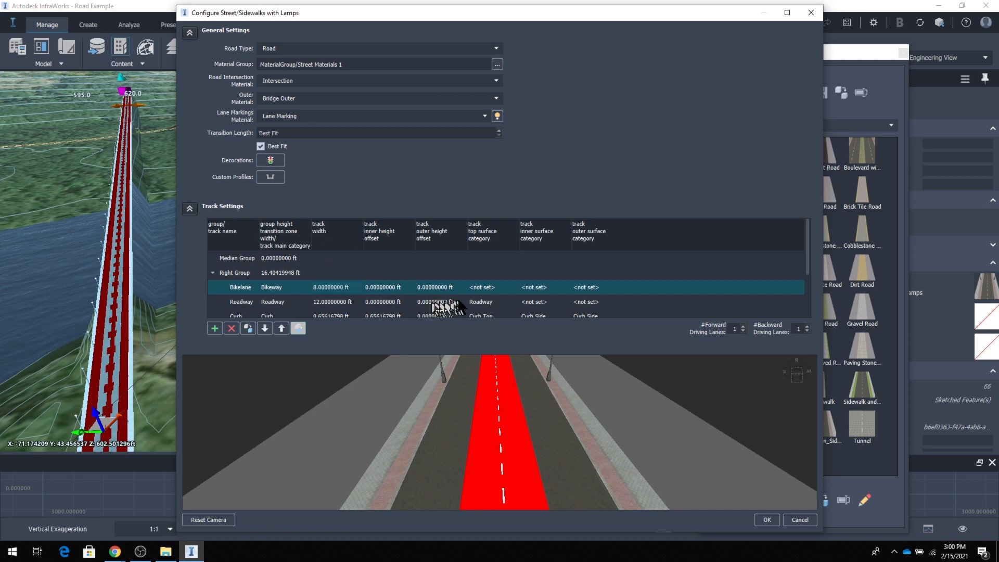
left_click(495, 288)
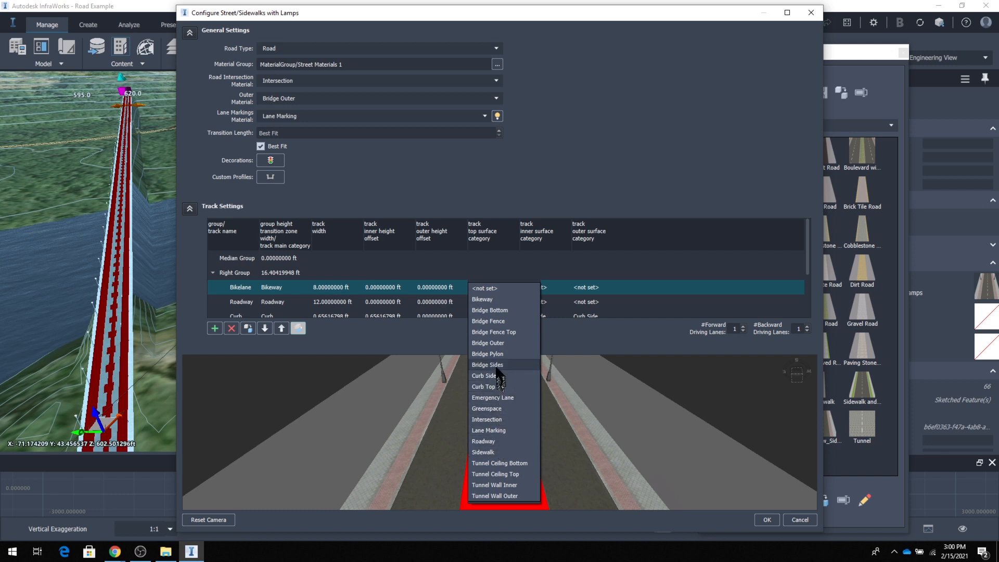
left_click(495, 297)
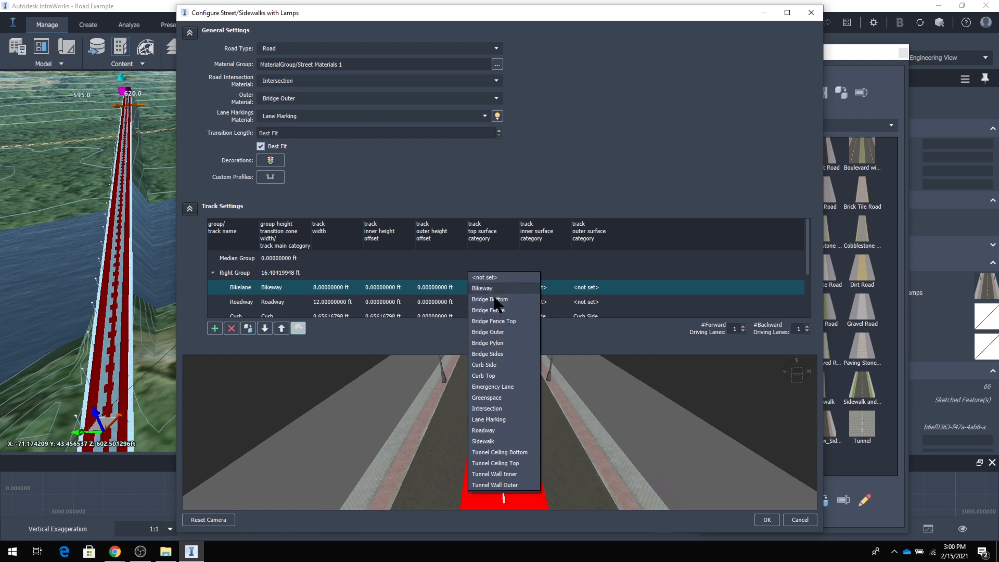
left_click(635, 264)
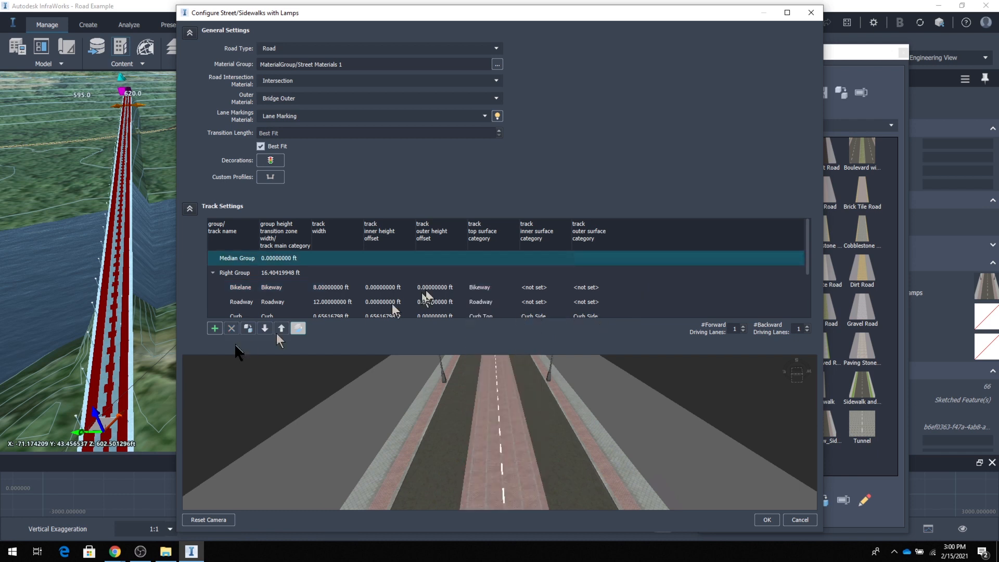
Add a 5 ft wide Sidewalk track with the Sidewalk main category to the Median Group and accept the style changes.
left_click(214, 328)
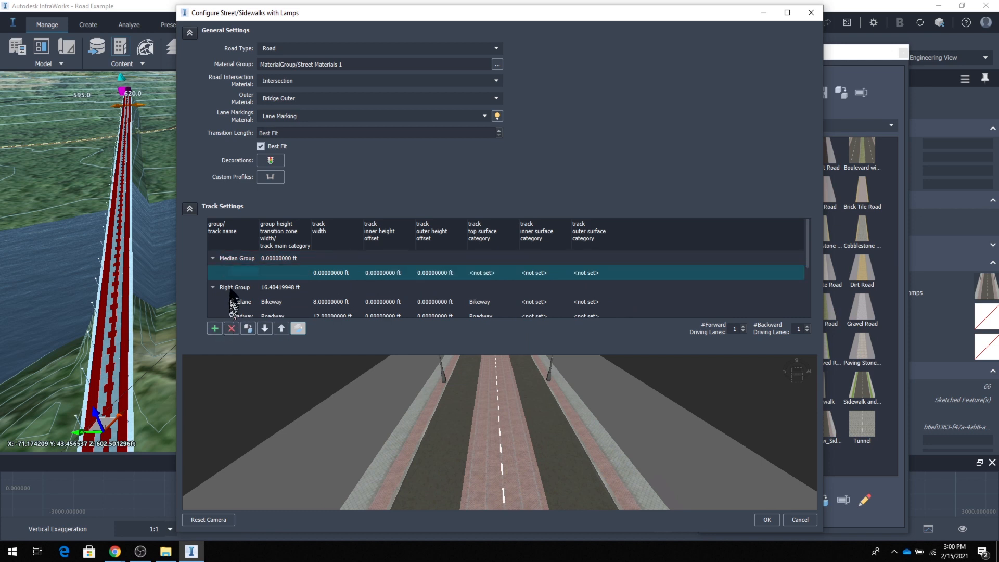
double_click(230, 270)
left_click(281, 273)
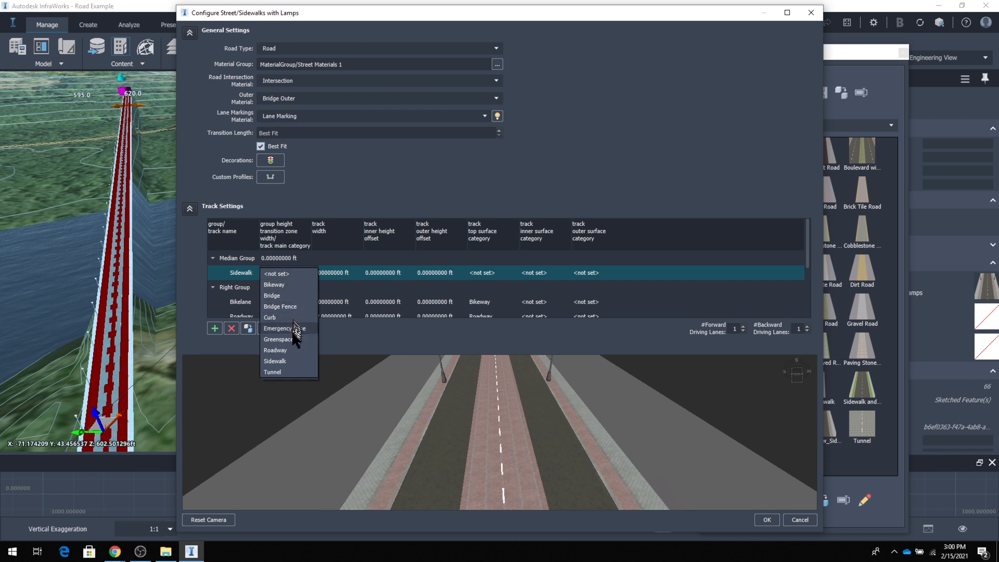
left_click(290, 361)
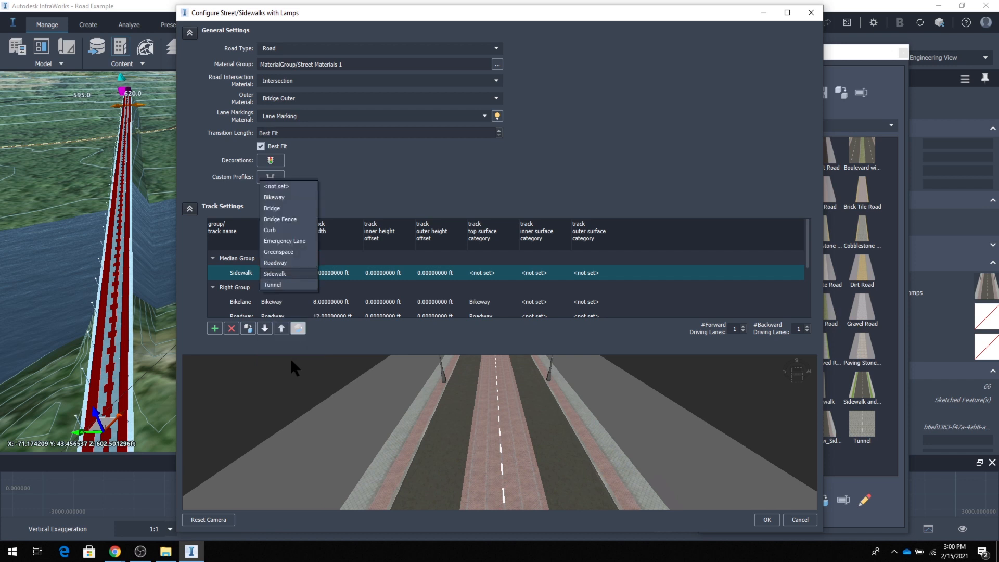
left_click(336, 273)
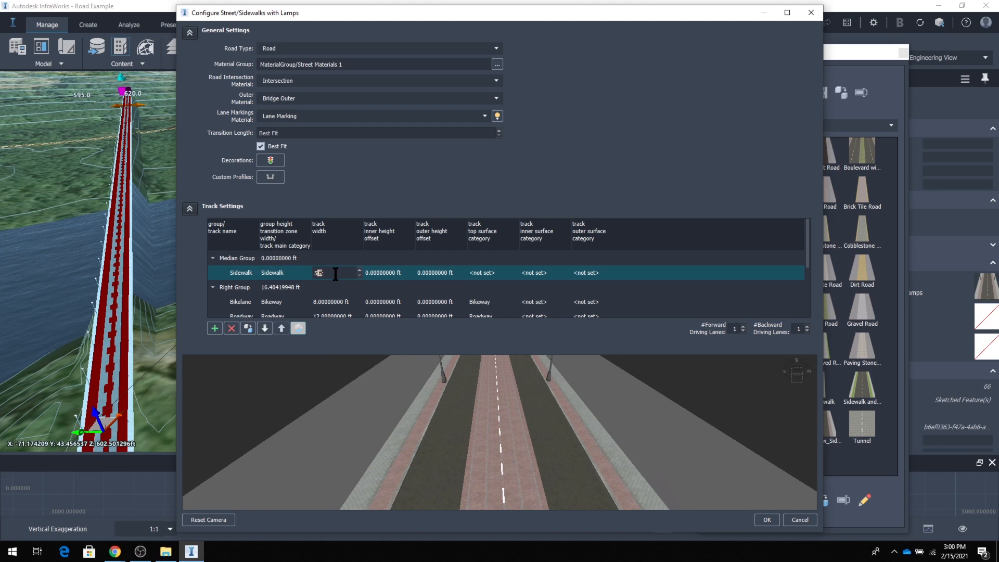
type("5")
key("Return")
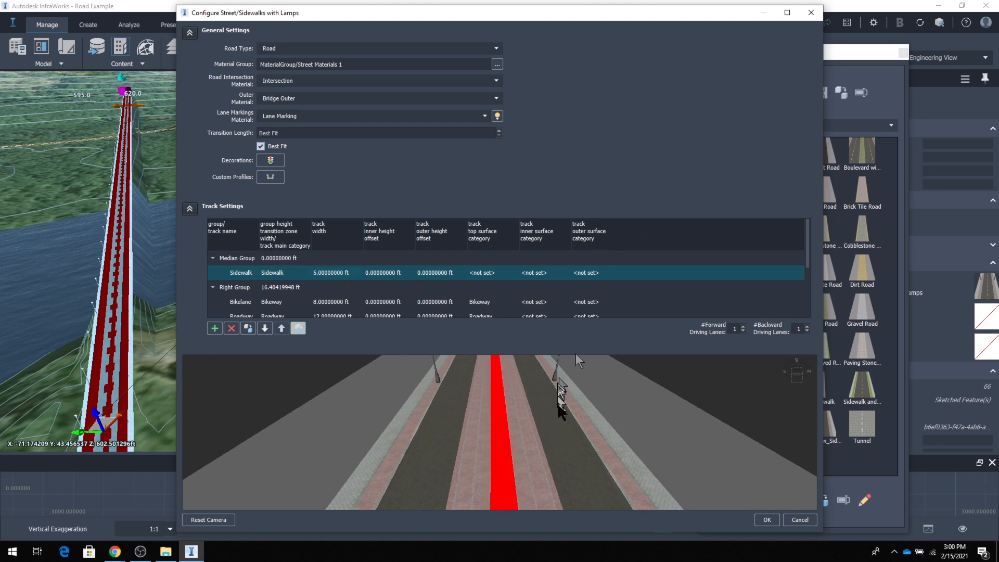
left_click(767, 521)
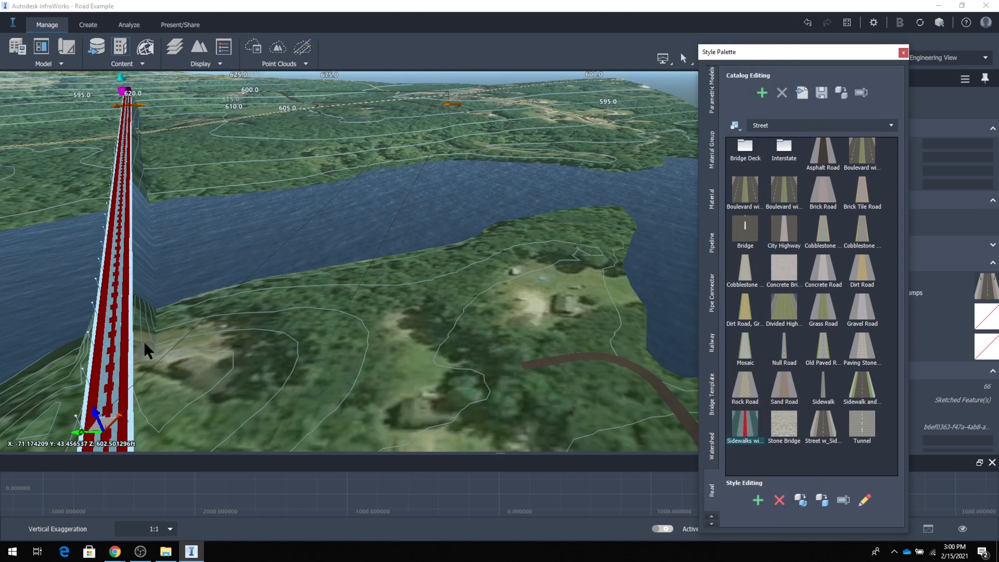
Convert the restyled lake-crossing planning road to a component road.
left_click(118, 345)
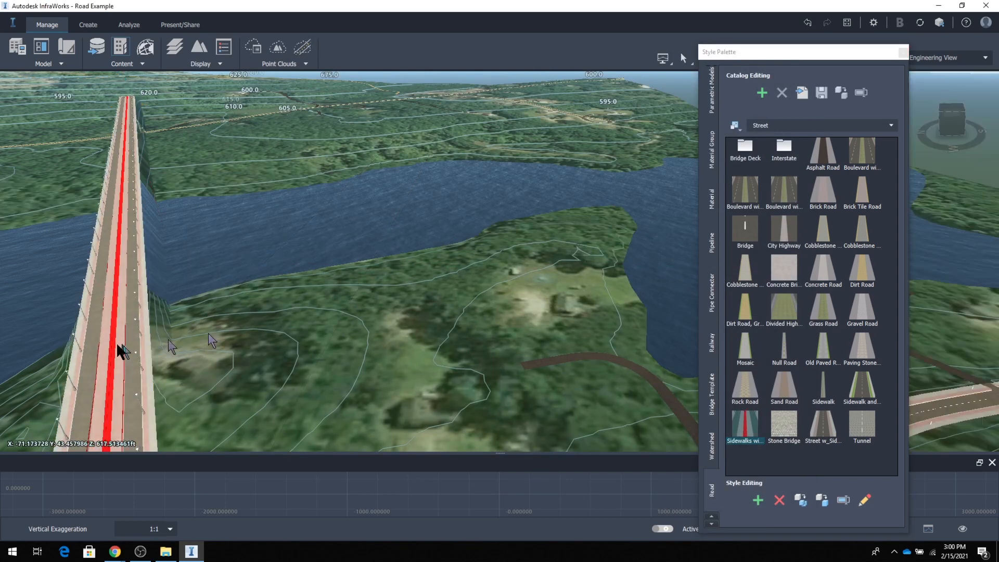
left_click_drag(118, 351, 388, 331)
scroll(383, 325, "down", 6)
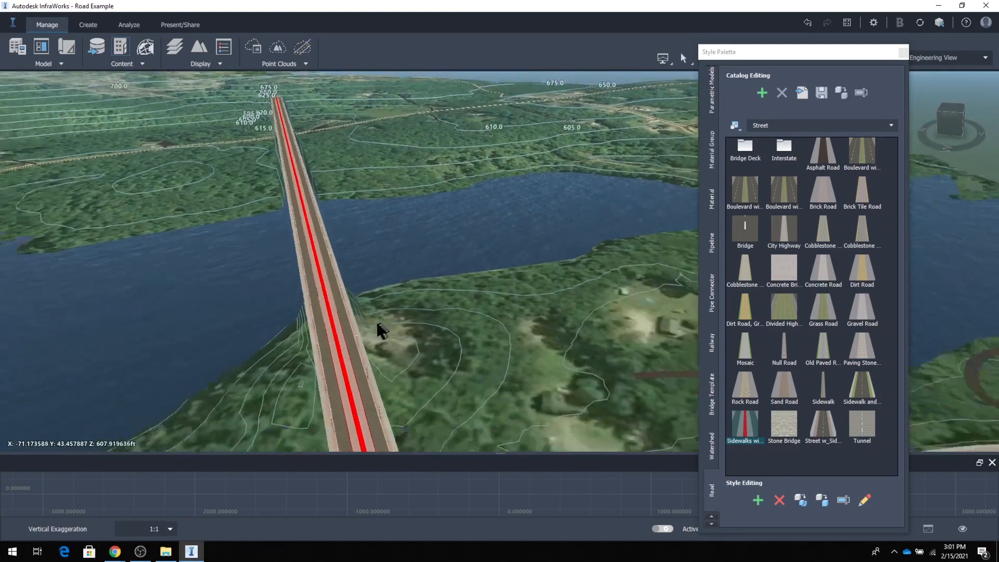
left_click_drag(318, 361, 383, 312)
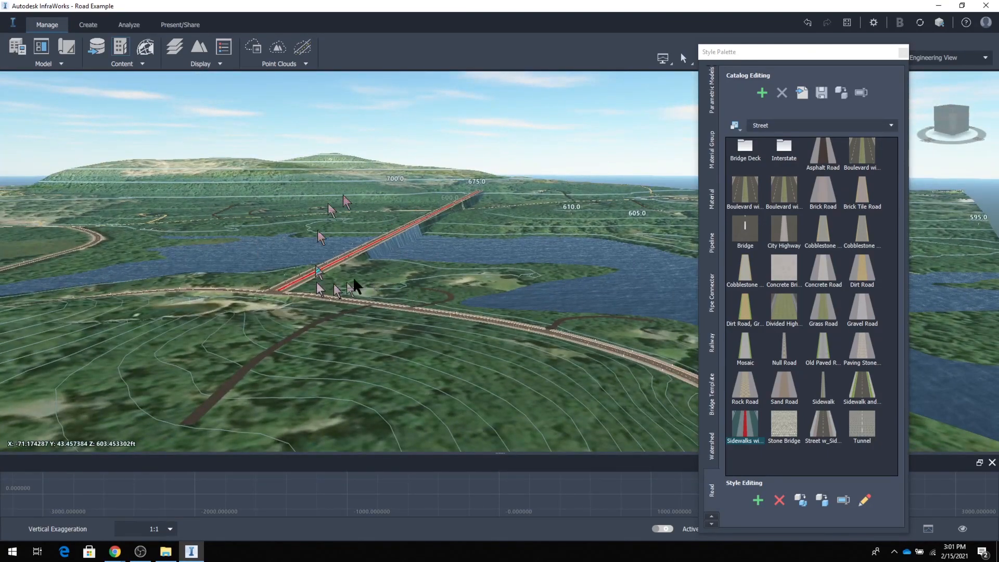
left_click_drag(369, 267, 371, 305)
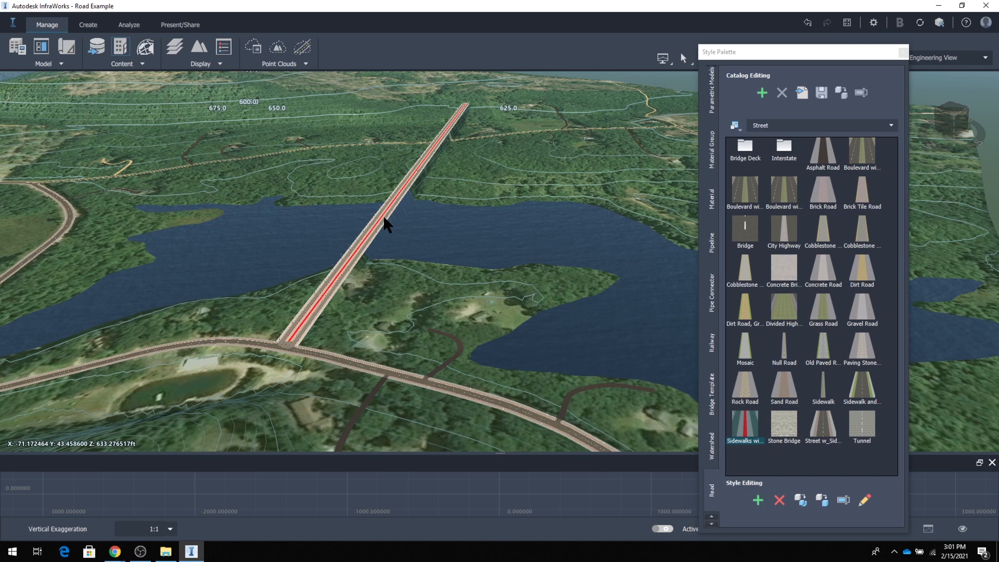
left_click(385, 219)
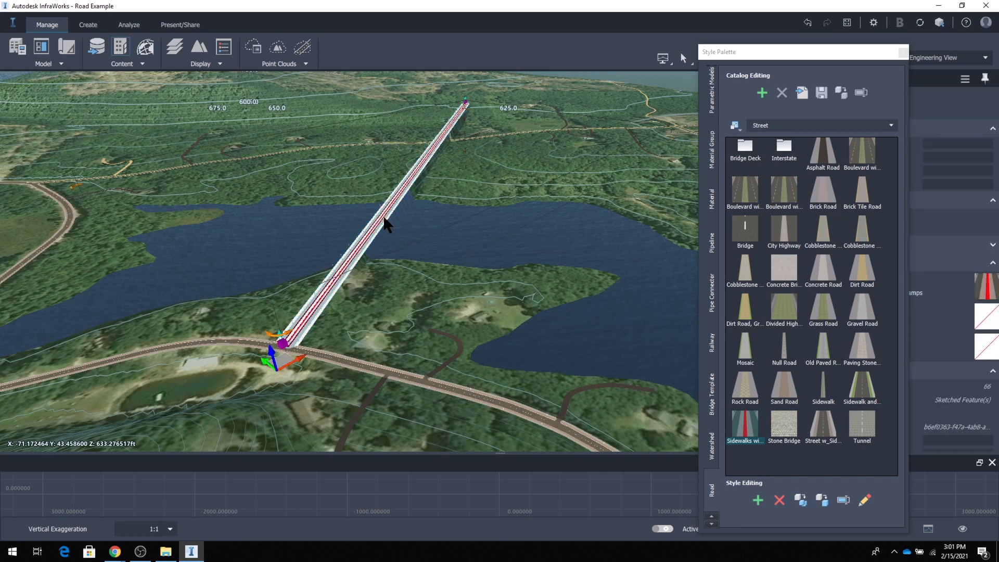
right_click(386, 223)
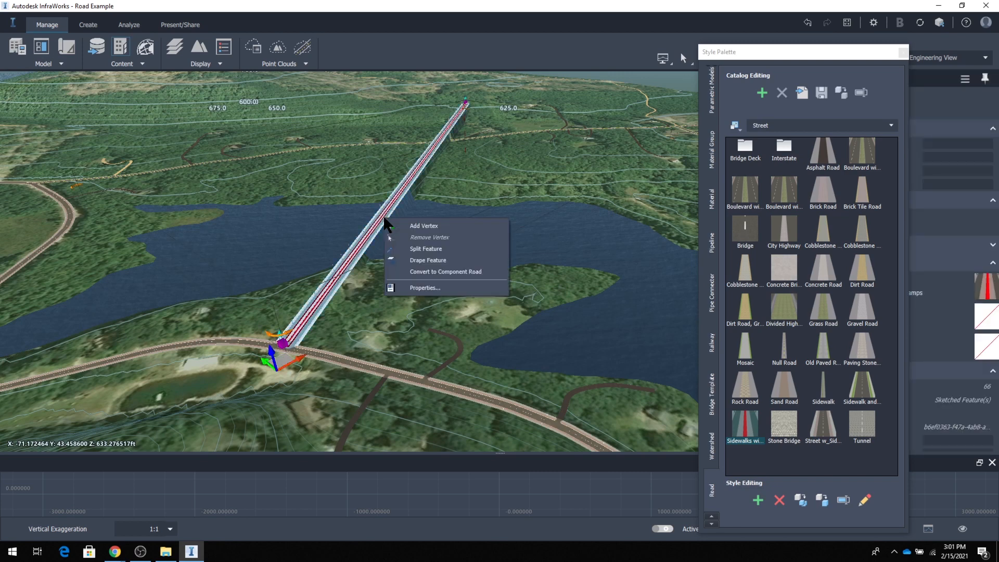
left_click(442, 272)
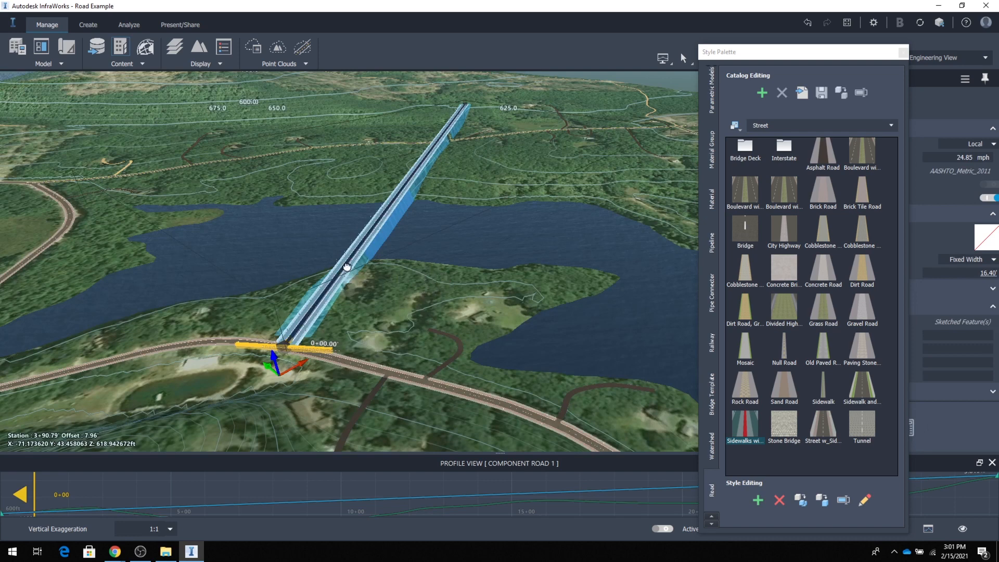
Examine the component road's stationing and grading from the near shore across the lake to its far end on the hillside.
left_click_drag(307, 328, 347, 331)
scroll(341, 315, "up", 5)
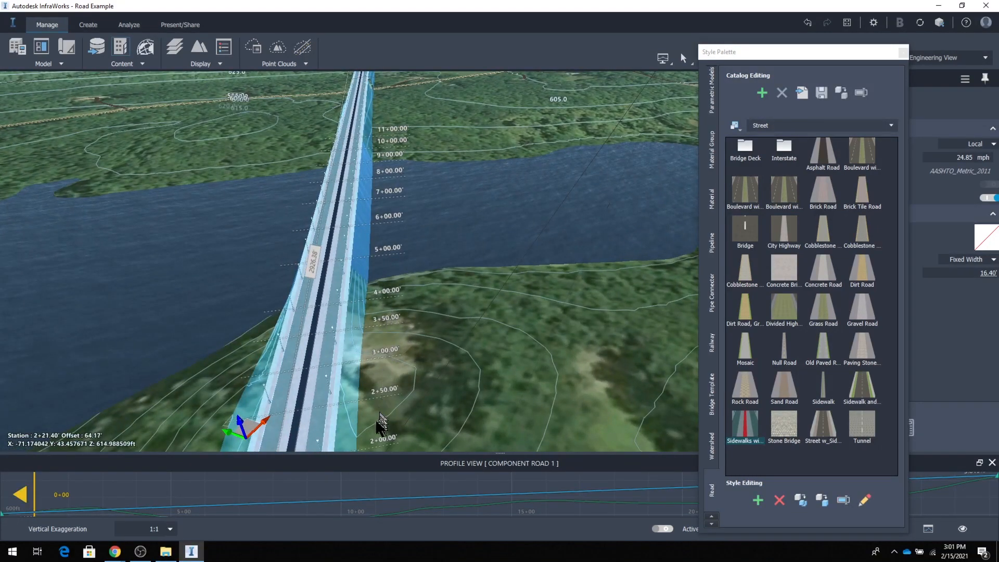
left_click_drag(331, 387, 333, 258)
left_click_drag(383, 127, 380, 157)
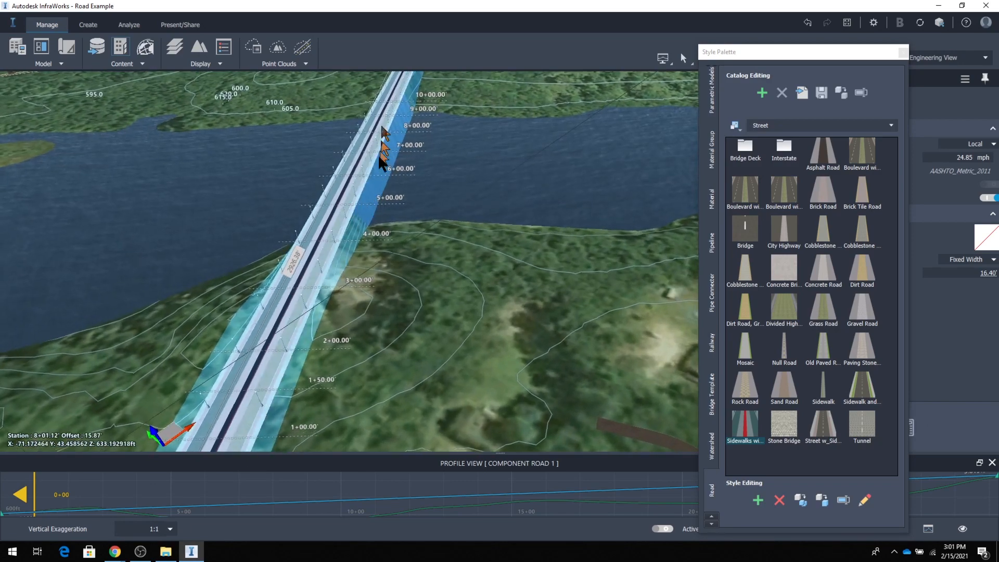
middle_click_drag(379, 157, 308, 542)
middle_click_drag(348, 215, 360, 537)
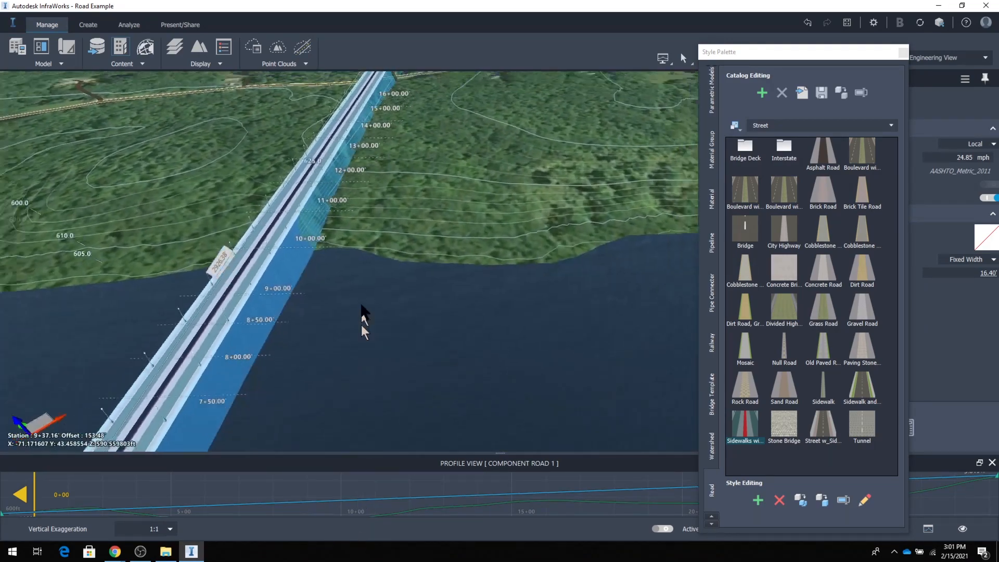
scroll(363, 305, "down", 3)
scroll(365, 127, "down", 4)
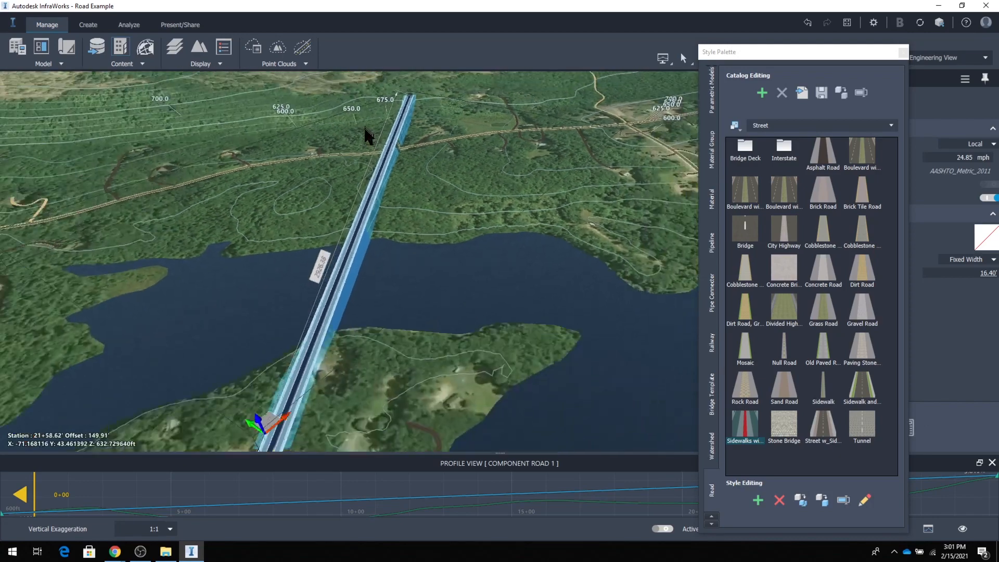
scroll(366, 128, "down", 1)
middle_click_drag(397, 100, 326, 556)
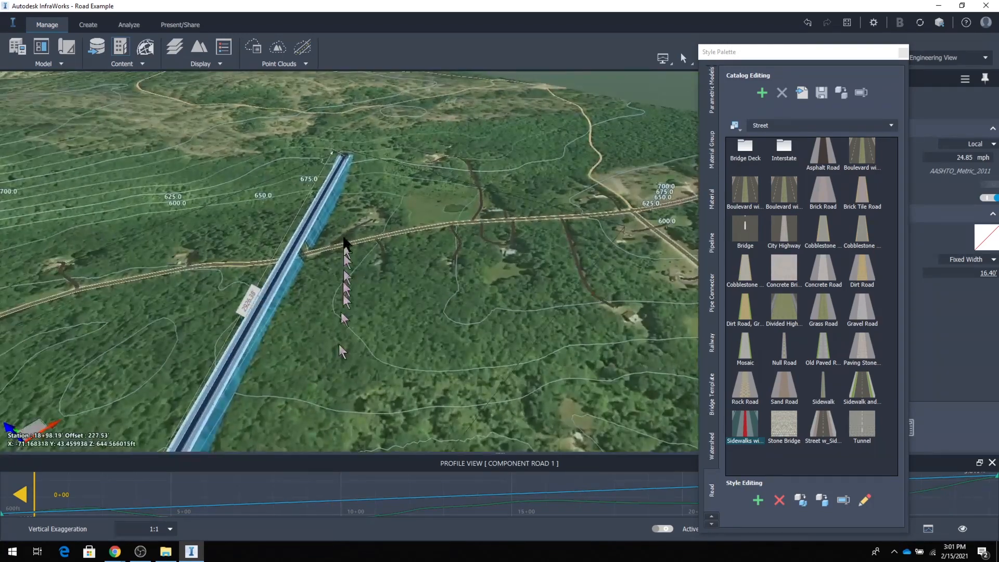
scroll(346, 191, "up", 5)
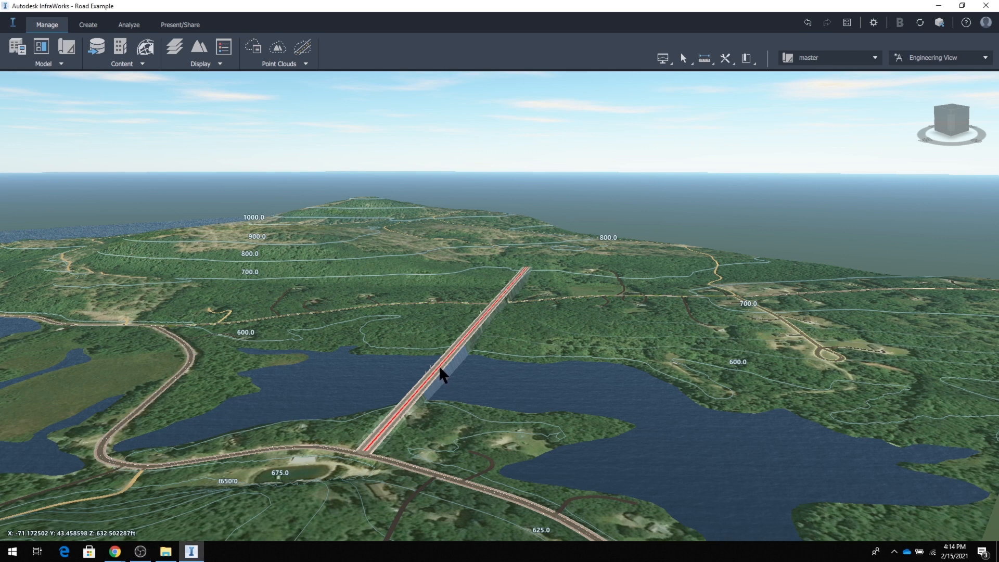
Open the lake-crossing component road's profile view and move the station marker along the road, ending at about station 5+96.
left_click(442, 374)
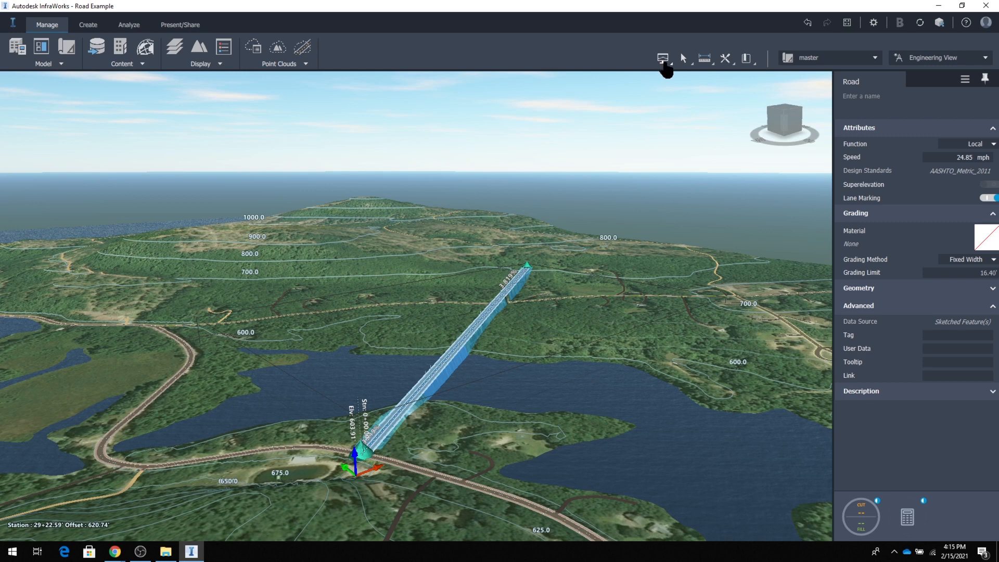
left_click(665, 61)
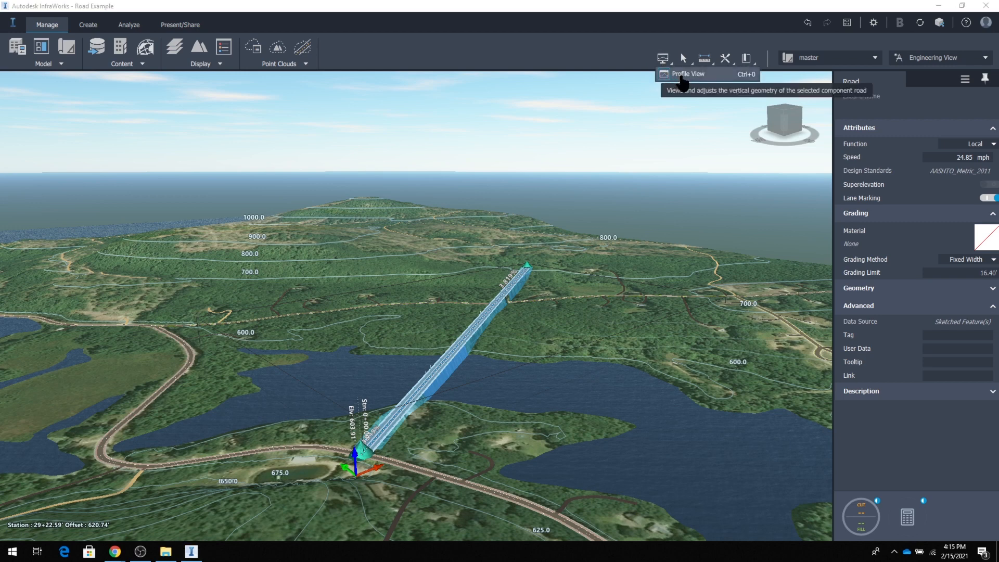
left_click(682, 78)
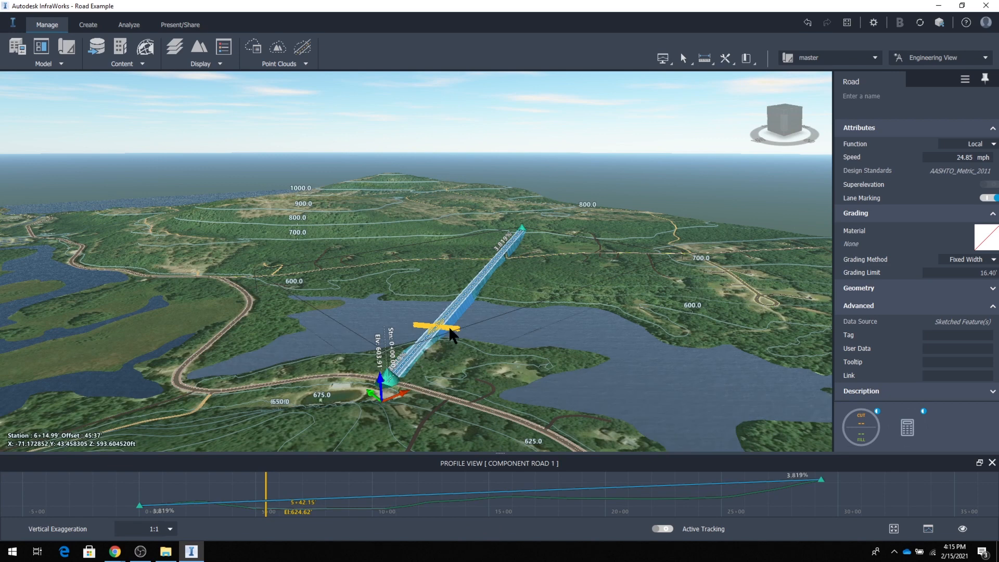
mouse_move(449, 325)
left_mouse_down()
mouse_move(482, 300)
mouse_move(486, 308)
mouse_move(474, 314)
left_mouse_up()
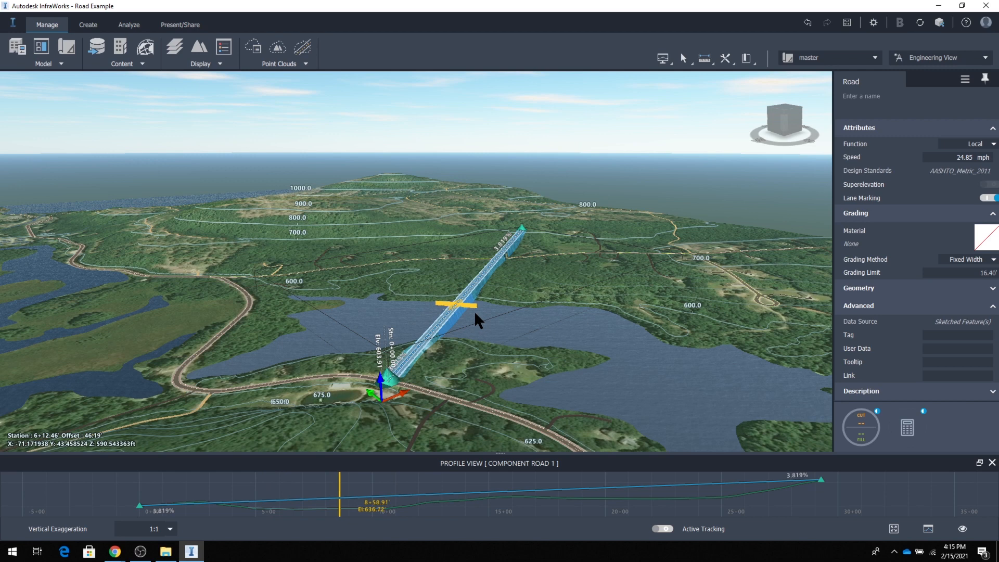
left_click_drag(475, 314, 492, 297)
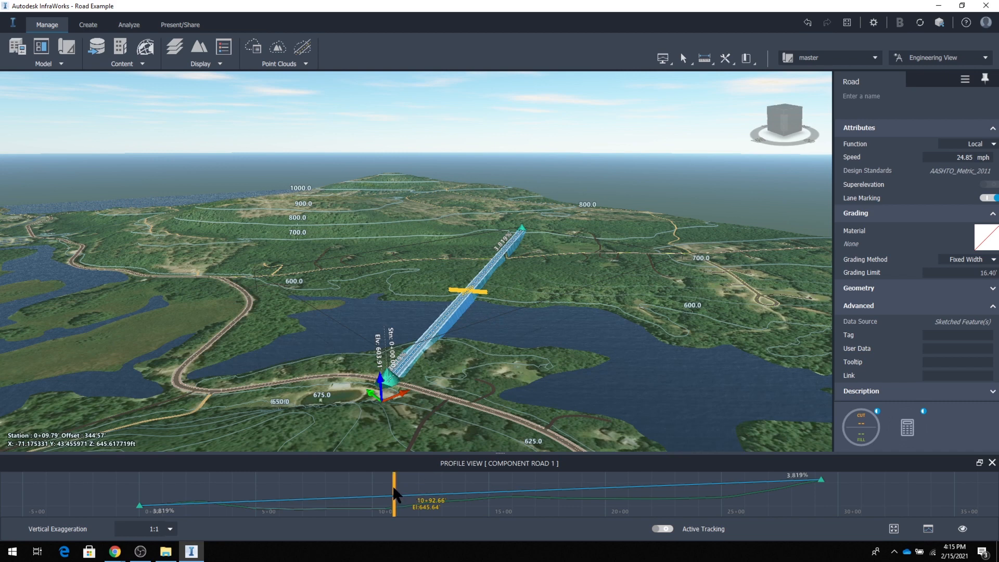
mouse_move(393, 489)
left_mouse_down()
mouse_move(323, 500)
mouse_move(278, 494)
left_mouse_up()
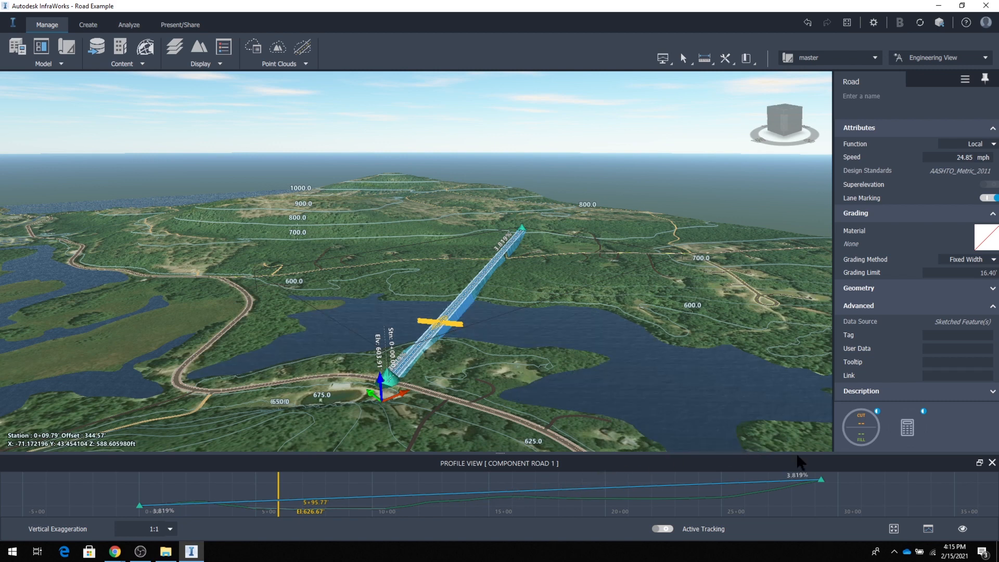
Compute the component road's earthwork quantities over its full length, with the station range limit turned off.
left_click(863, 430)
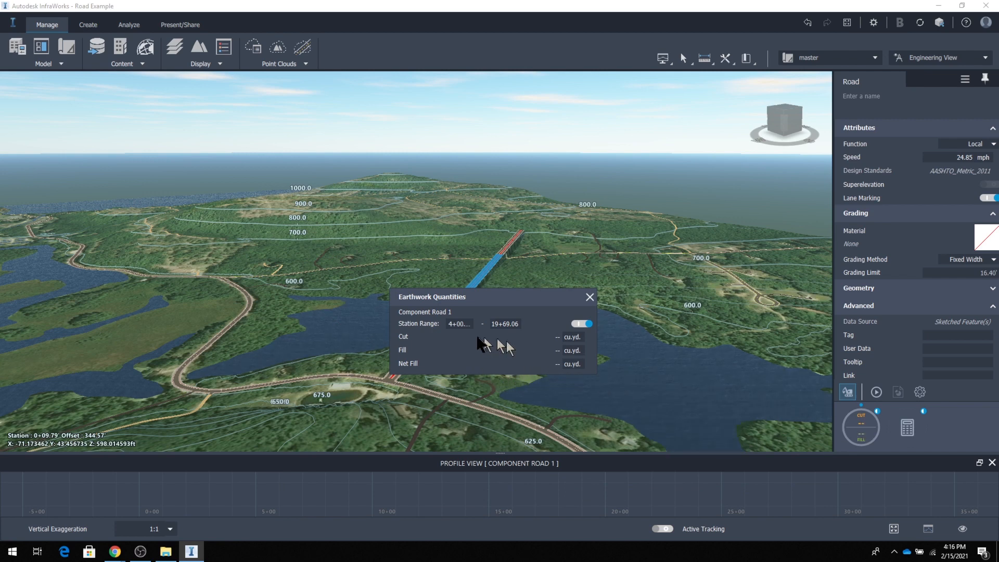
left_click(588, 323)
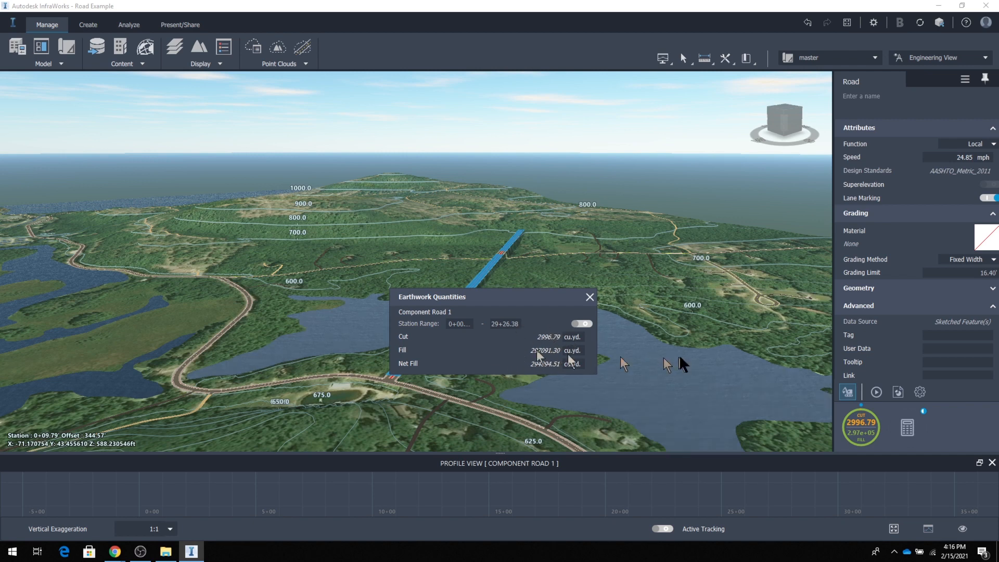
Limit the earthwork station range to 2+00 through 25+00, compute the component road's quantities for it, and close the results.
left_click(877, 394)
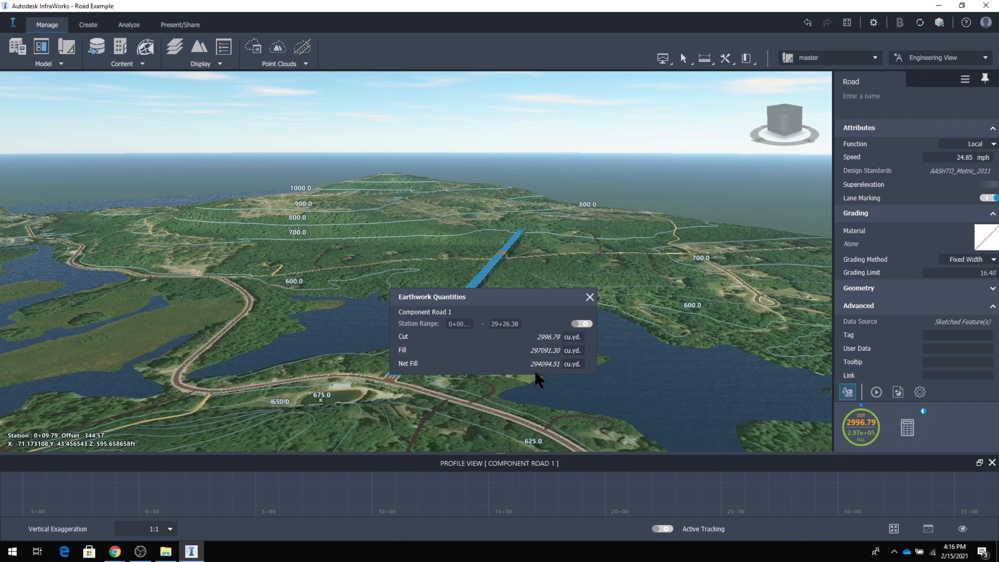
left_click(584, 324)
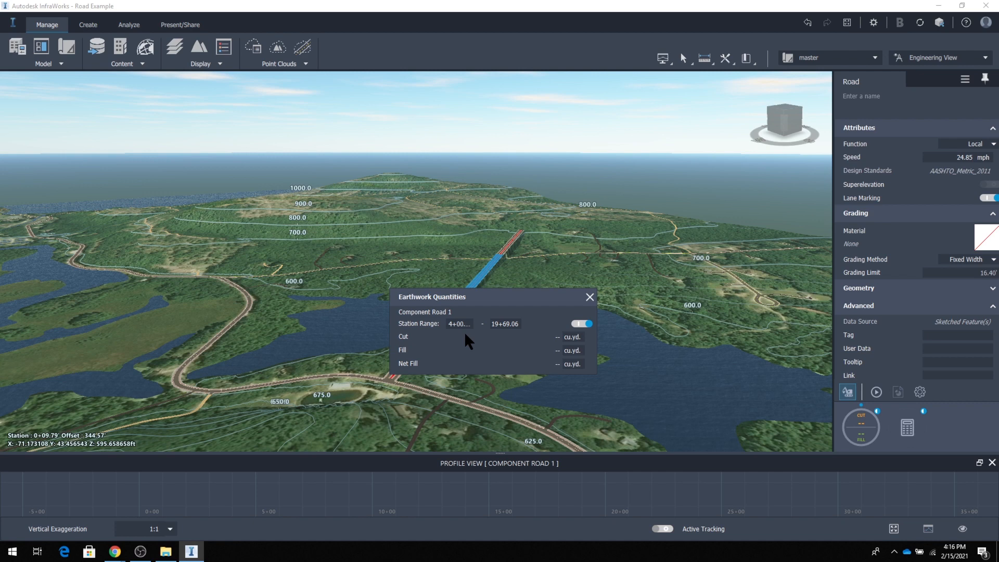
left_click(449, 324)
type("2")
left_click(492, 323)
type("2500")
key("Return")
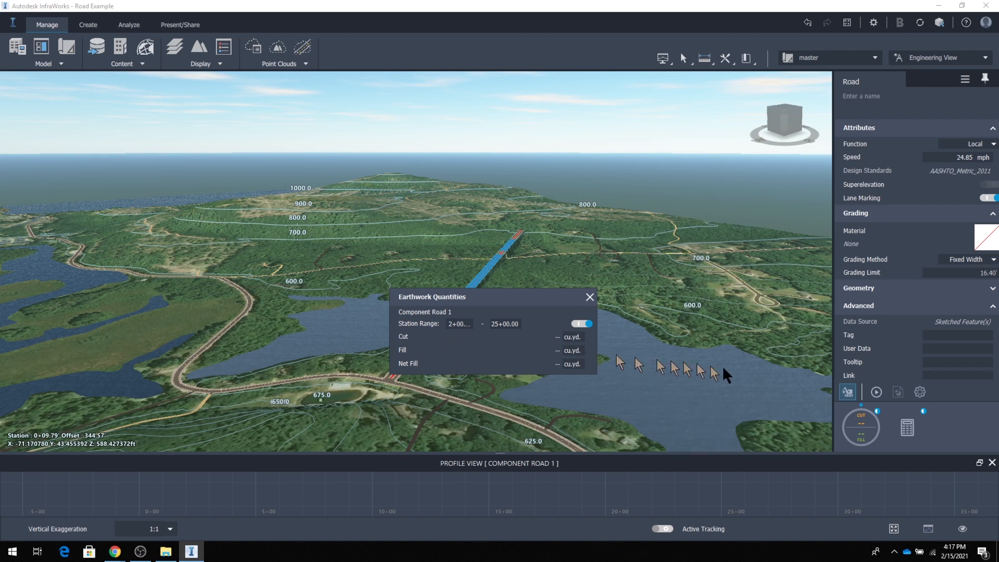
left_click(877, 393)
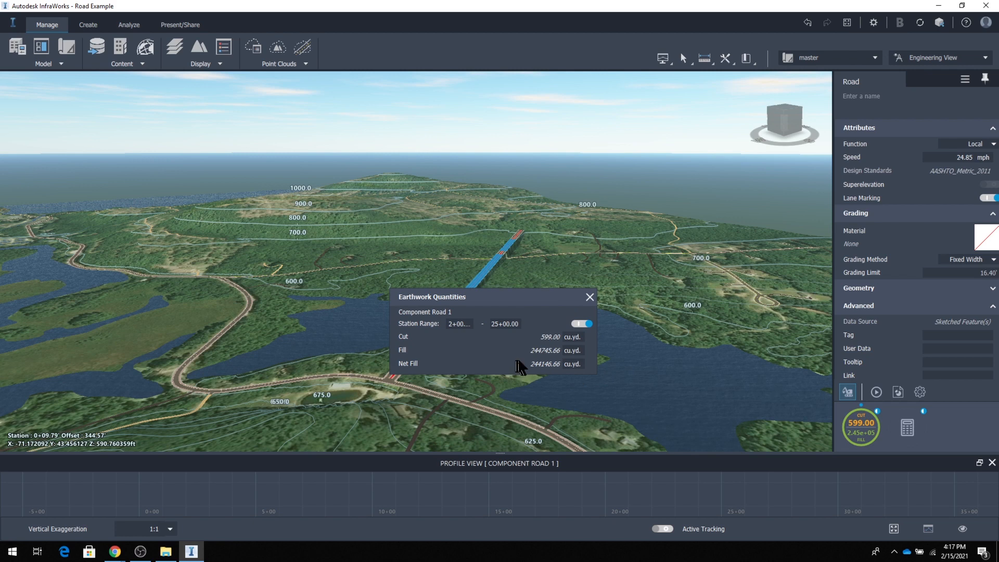
left_click(590, 297)
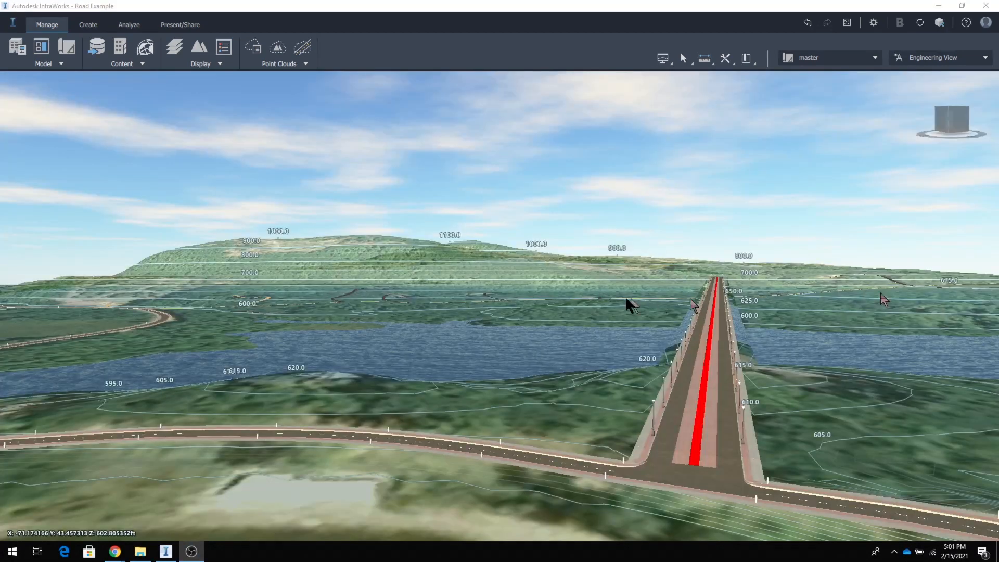
Select the lake-crossing component road, try the Fixed Width grading method, and return it to Fixed Slope.
scroll(719, 395, "up", 5)
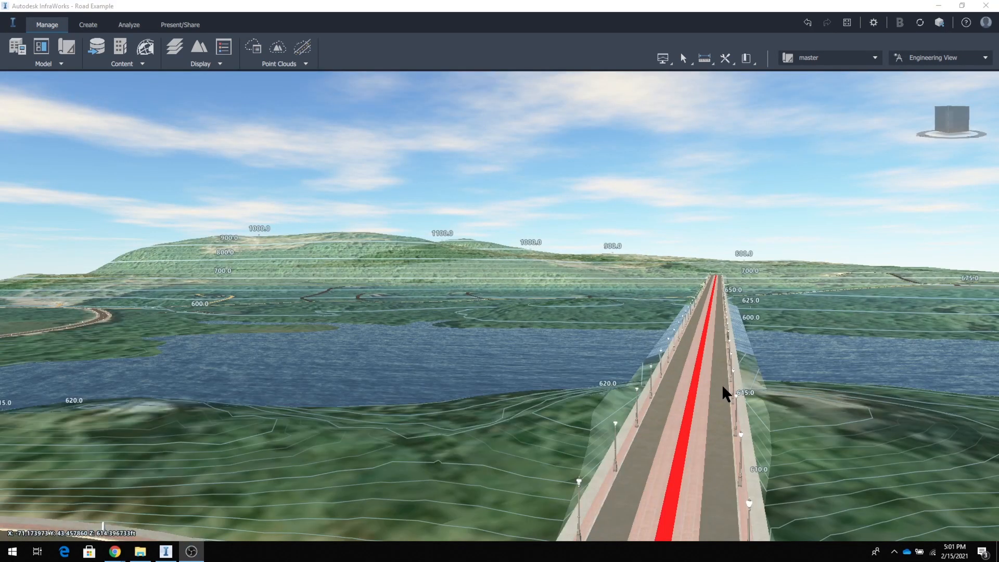
left_click(692, 407)
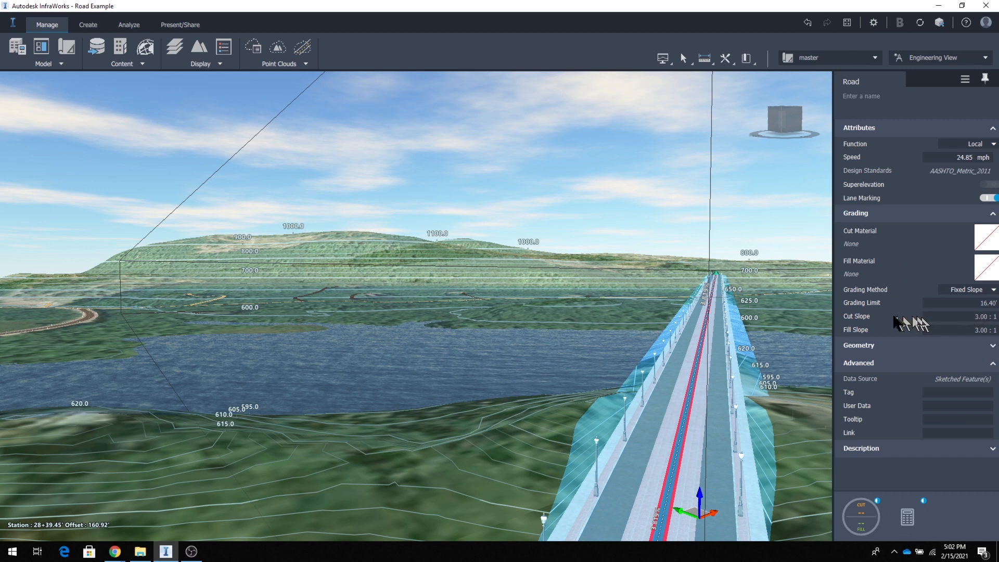
left_click(993, 291)
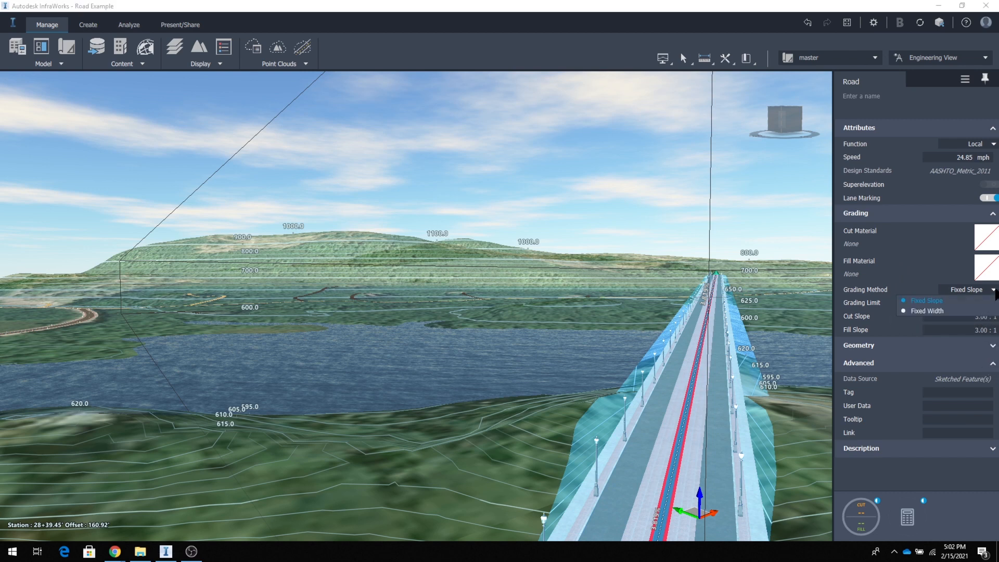
left_click(927, 311)
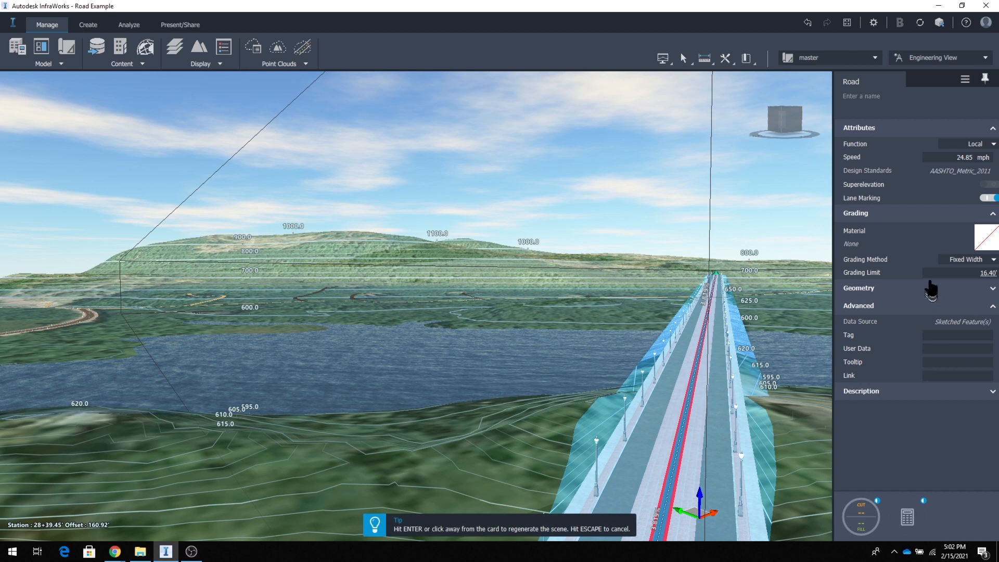
left_click(994, 260)
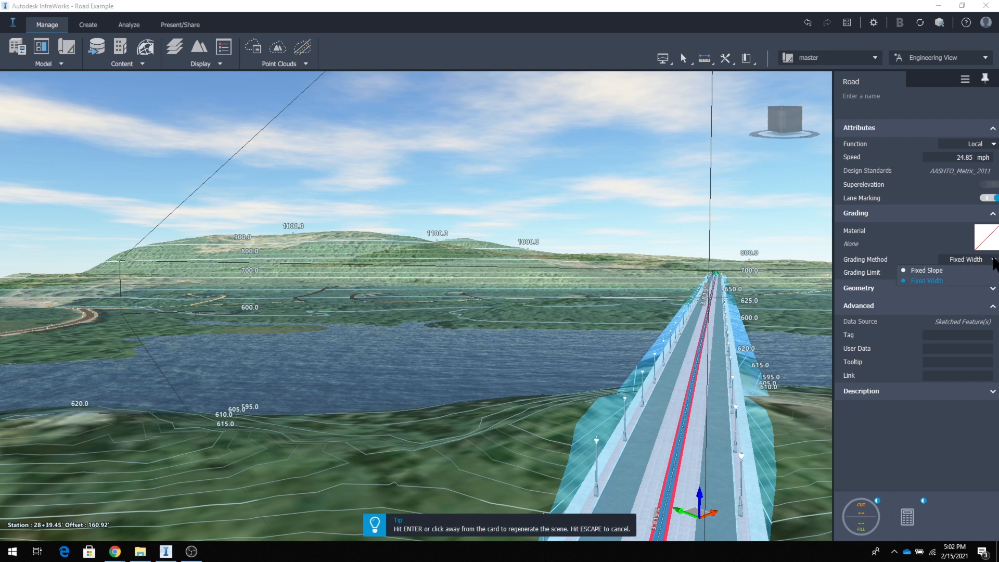
left_click(933, 270)
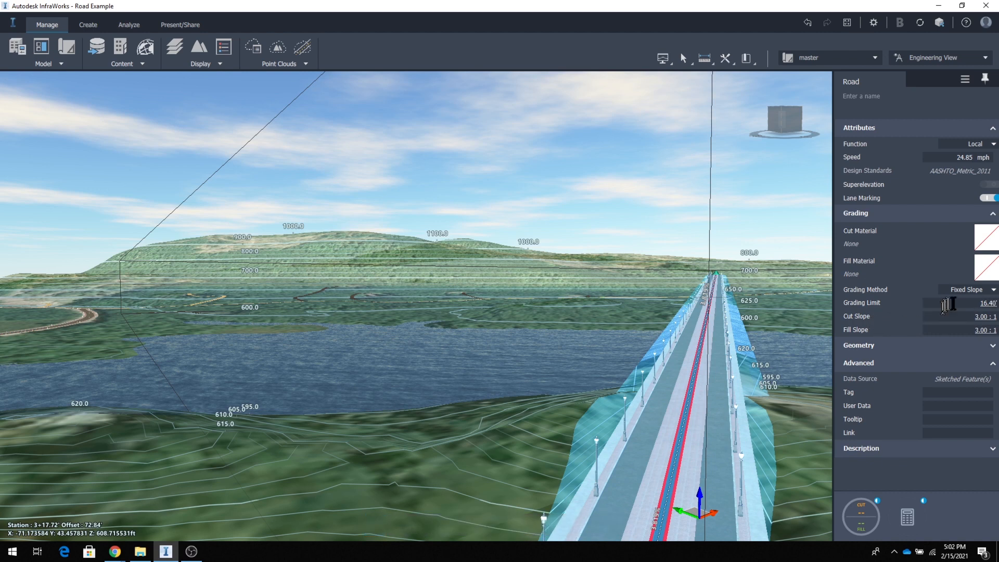
Set the component road's grading limit to 25 ft and its fill slope to 6:1.
left_click(977, 304)
key("Return")
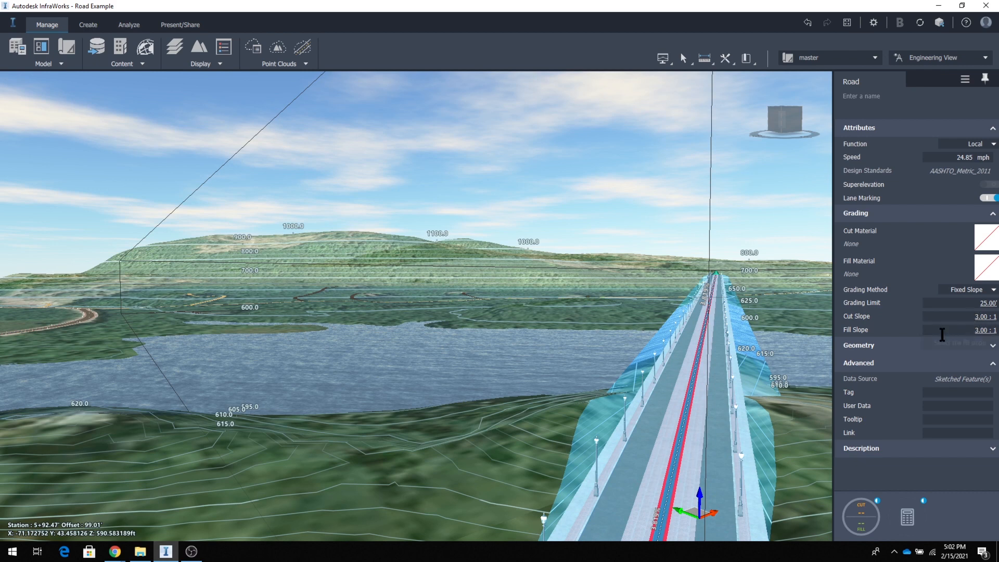
left_click(976, 330)
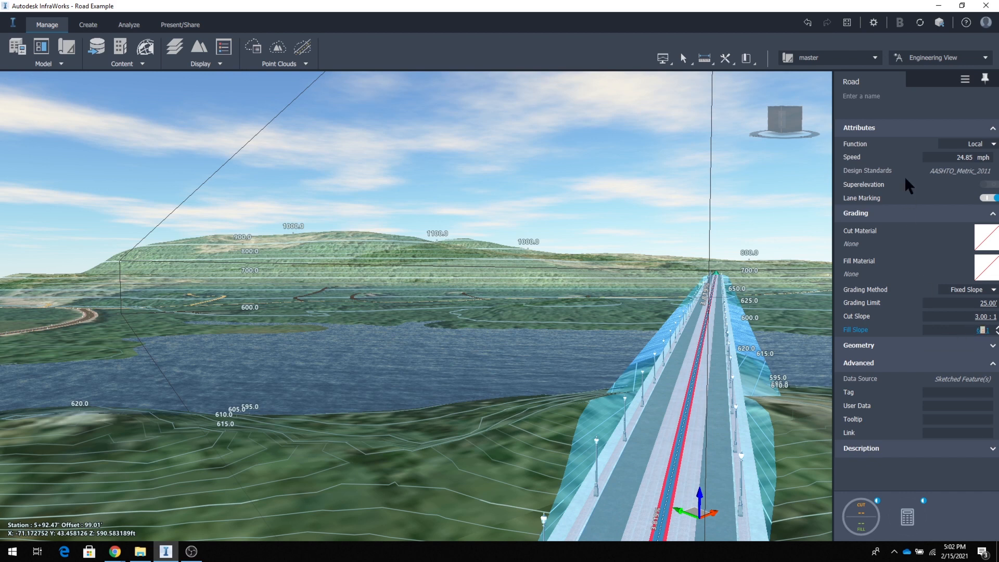
type("6")
key("Return")
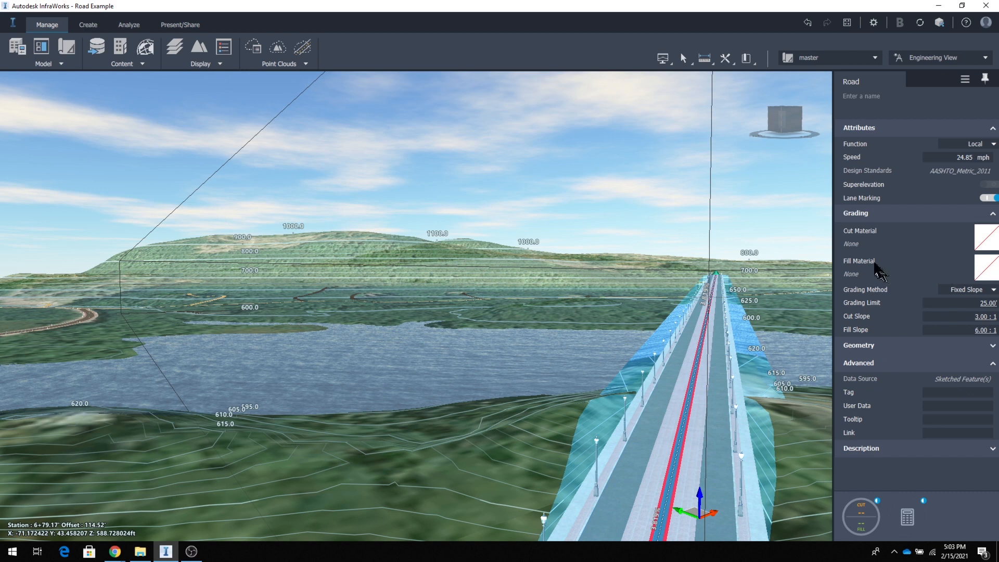
Browse the Roadway materials for the fill grading, but assign the solid green color #55aa00 as the fill material.
left_click(985, 267)
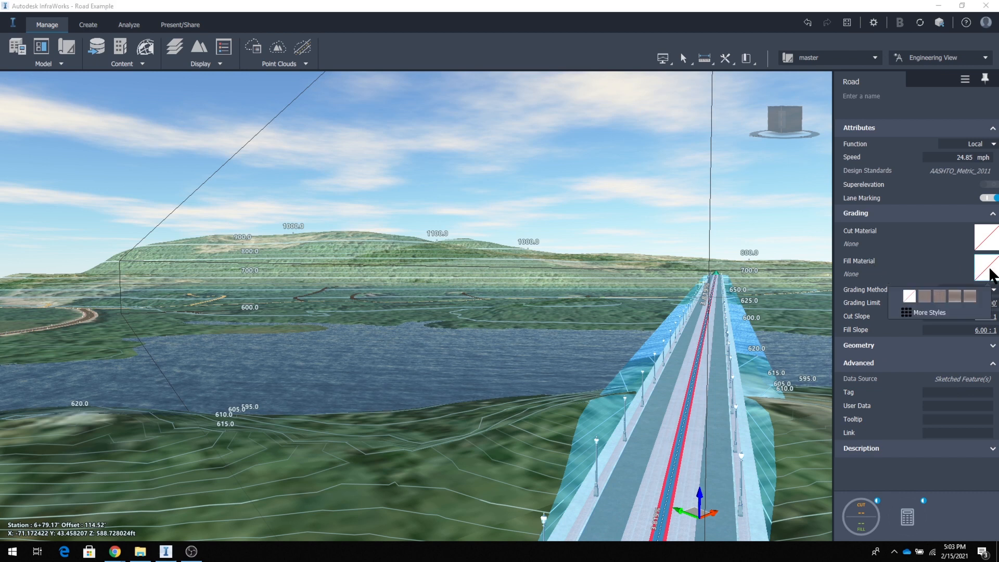
left_click(917, 313)
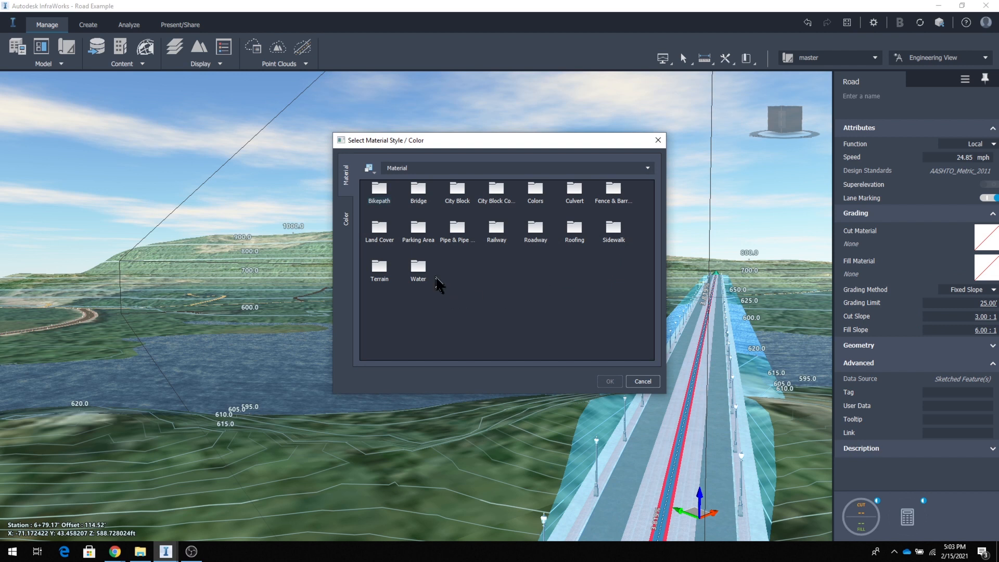
left_click(351, 220)
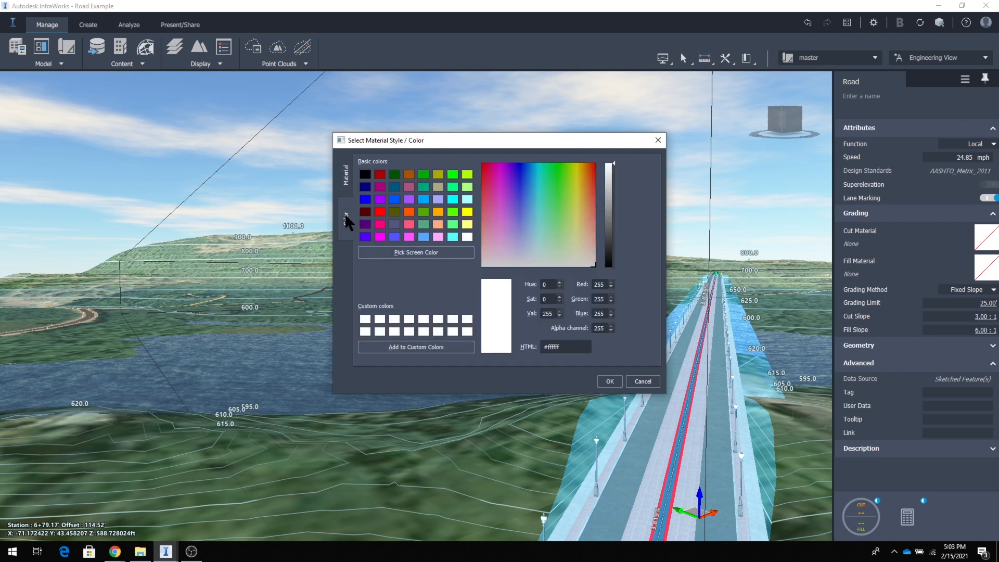
left_click(347, 180)
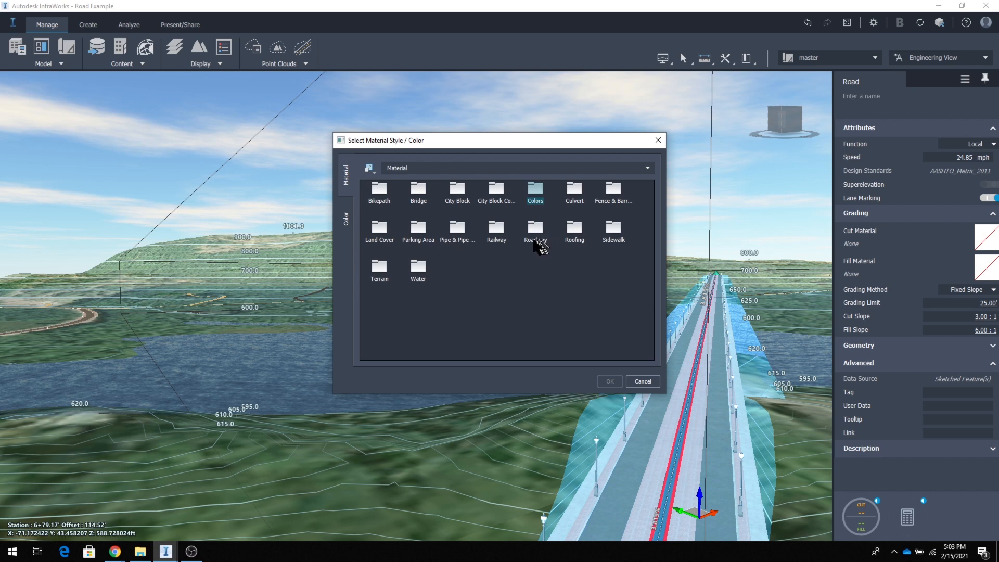
double_click(536, 229)
scroll(532, 275, "down", 3)
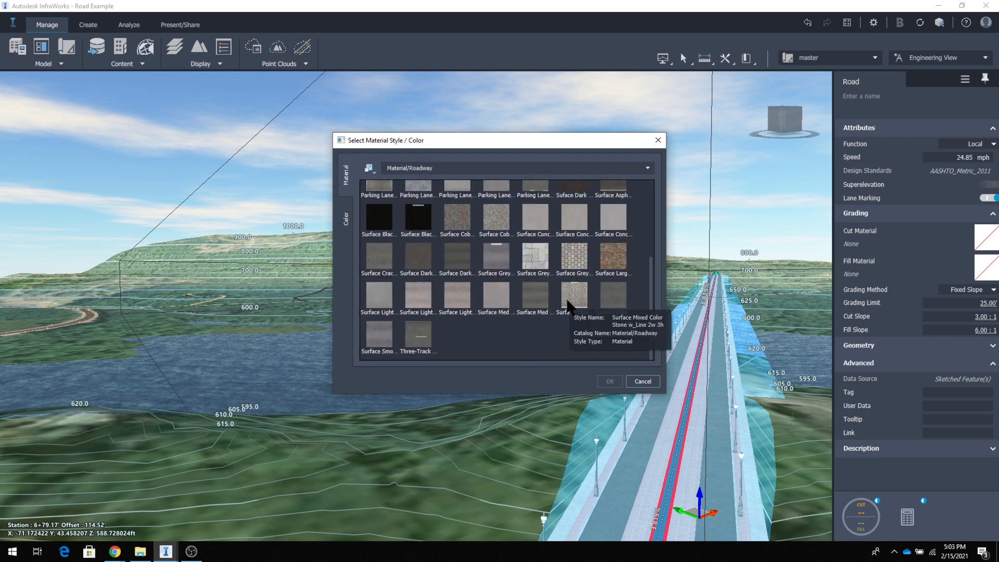
scroll(567, 299, "up", 3)
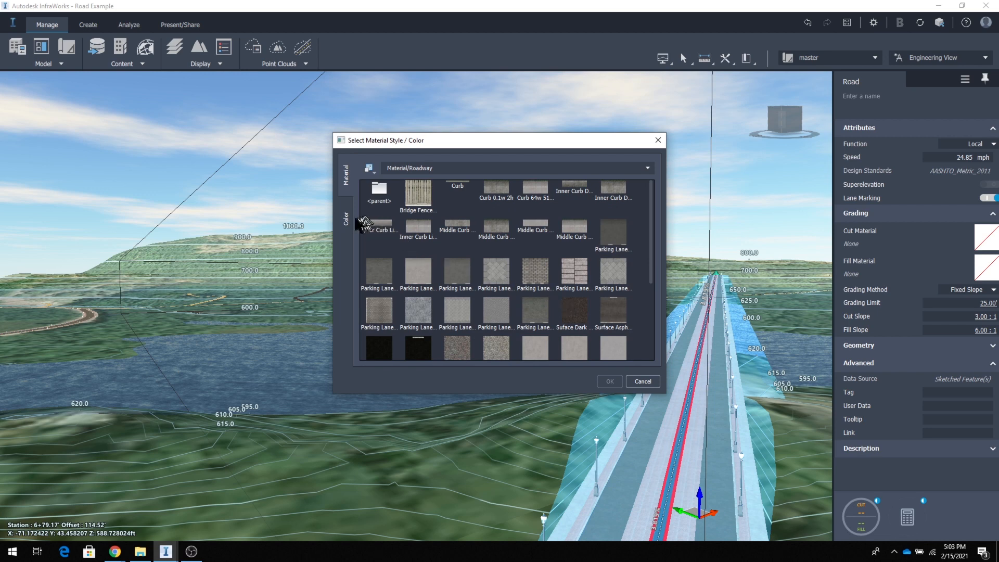
left_click(346, 219)
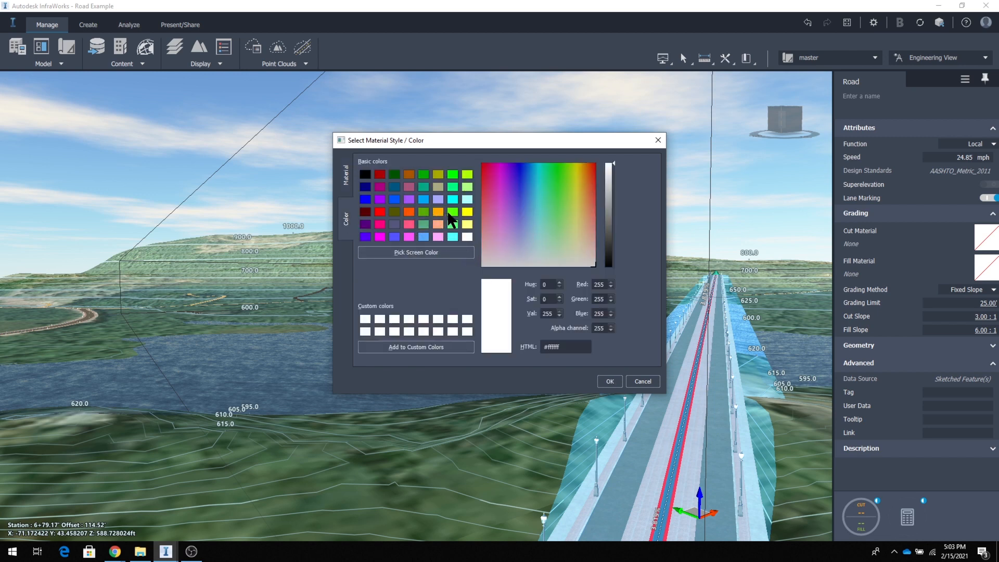
left_click(424, 213)
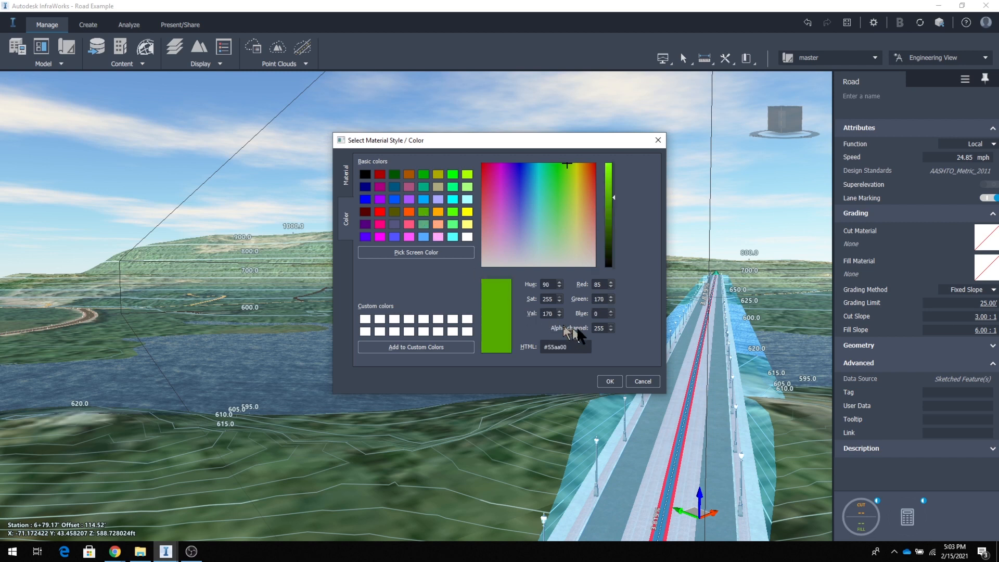
left_click(608, 381)
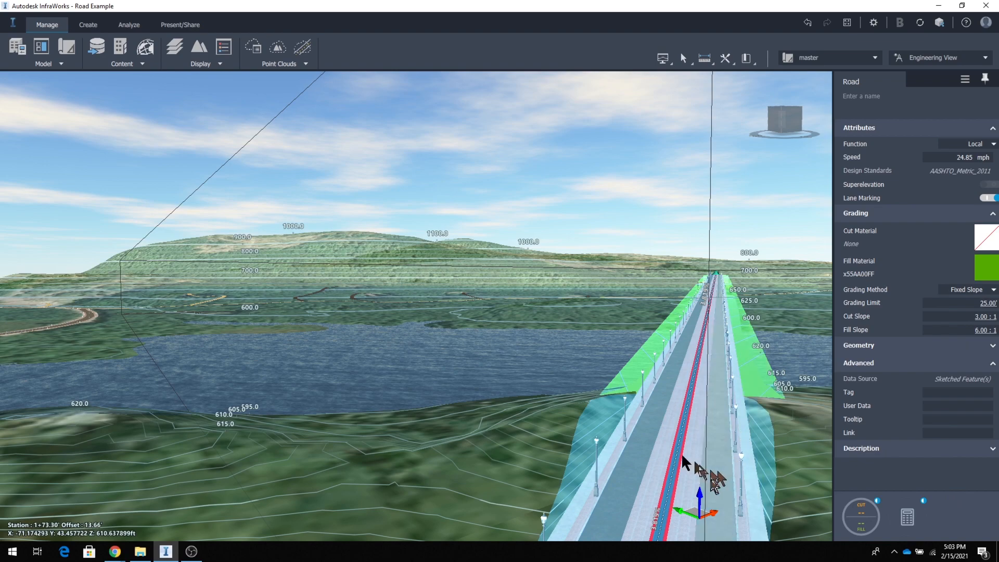
Examine the green fill slopes and the sidewalk edge up close along the component road near the shore.
scroll(654, 380, "up", 3)
mouse_move(655, 382)
left_mouse_down()
mouse_move(660, 398)
mouse_move(649, 396)
left_mouse_up()
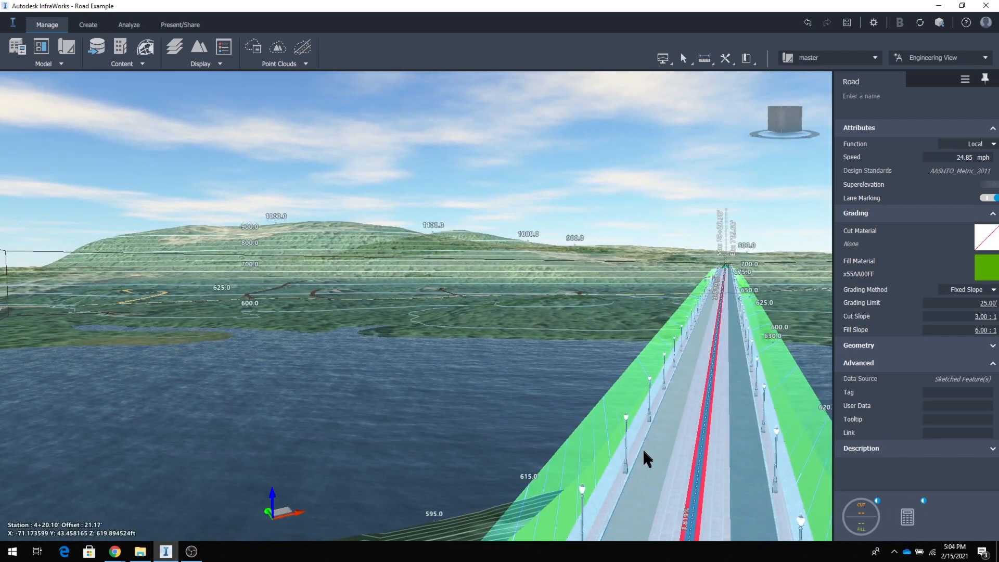
scroll(657, 453, "up", 5)
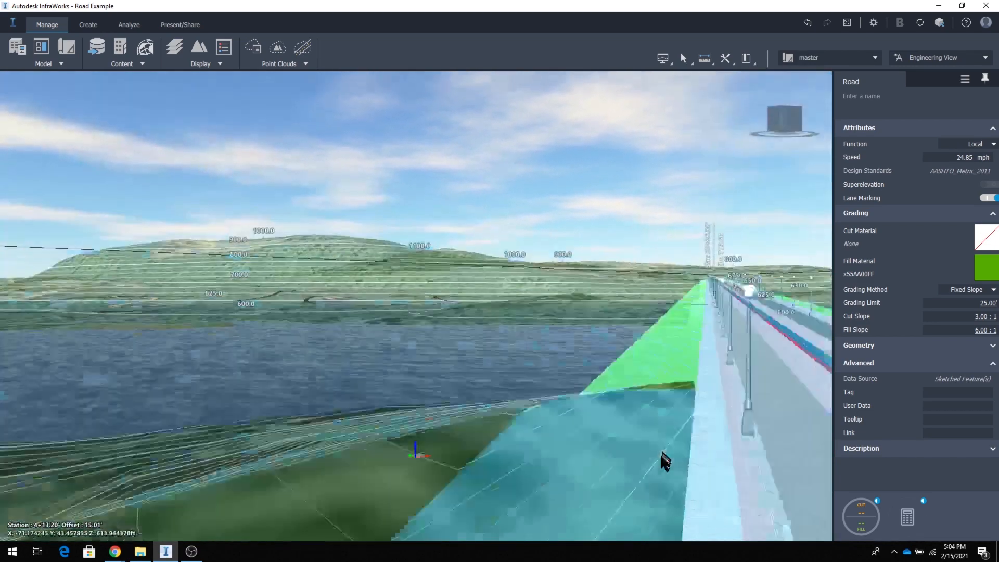
scroll(660, 452, "up", 5)
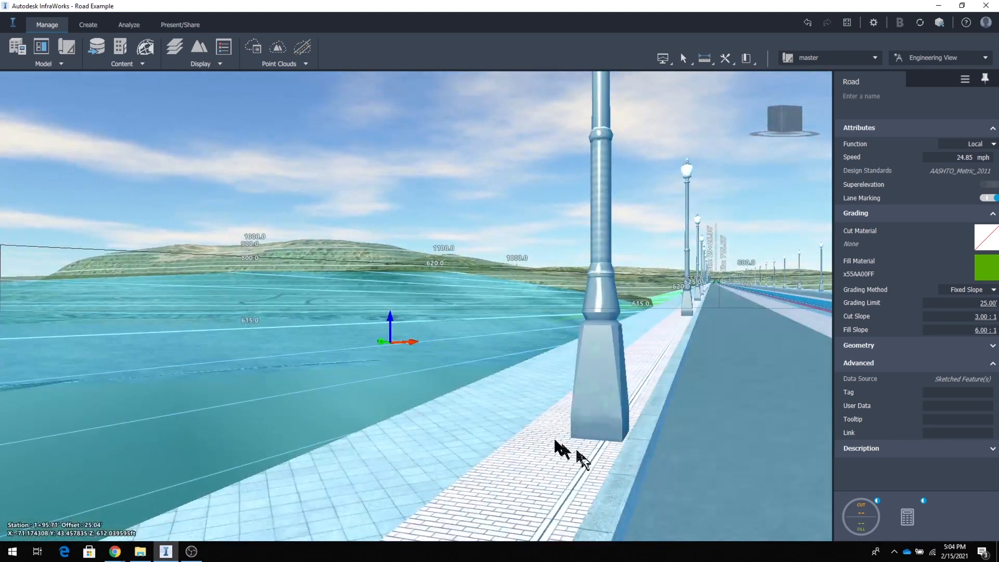
right_click_drag(575, 439, 581, 441)
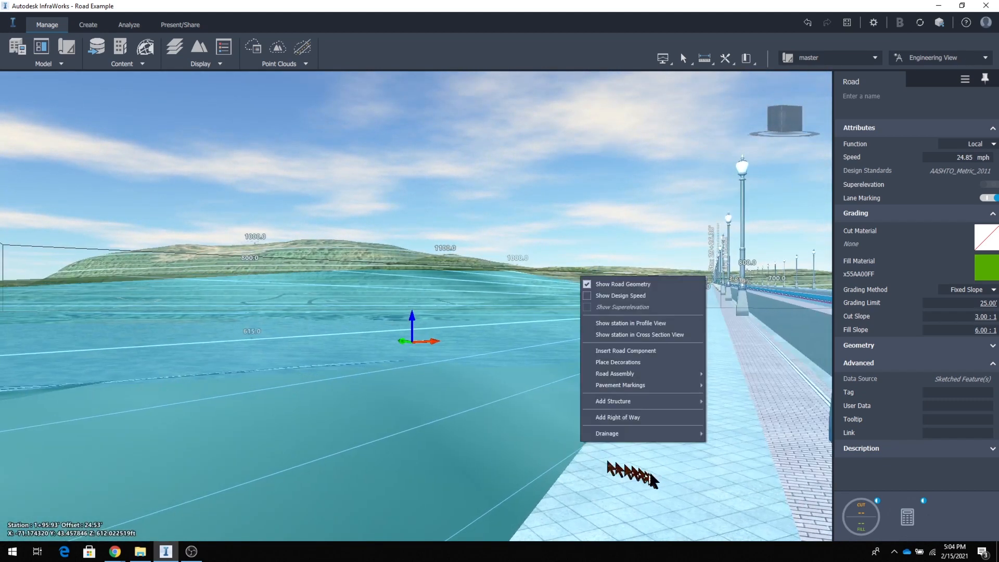
left_click(656, 484)
left_click(656, 483)
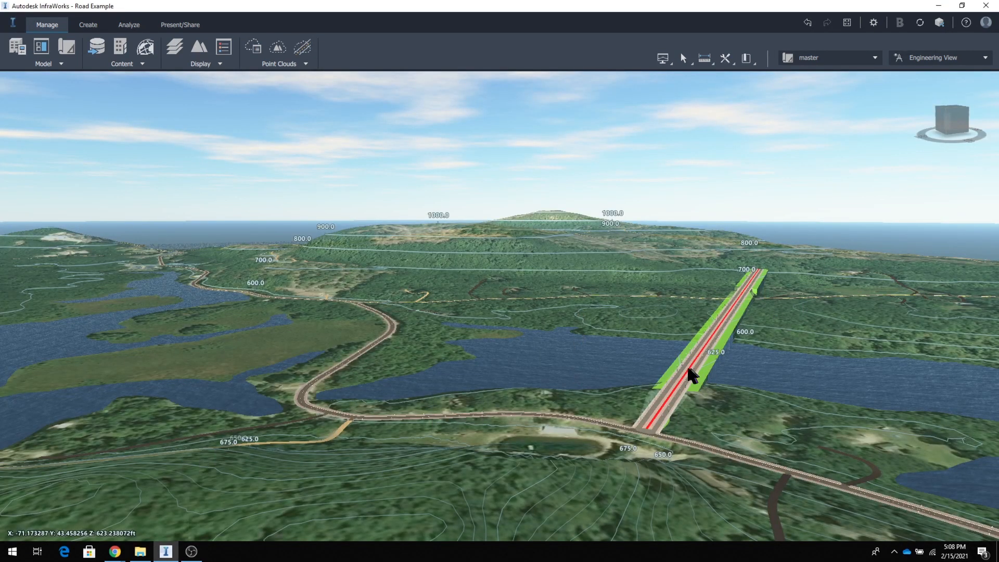
Open the lake-crossing component road's profile view and move the station marker out over the lake to about station 7+60.
left_click(688, 369)
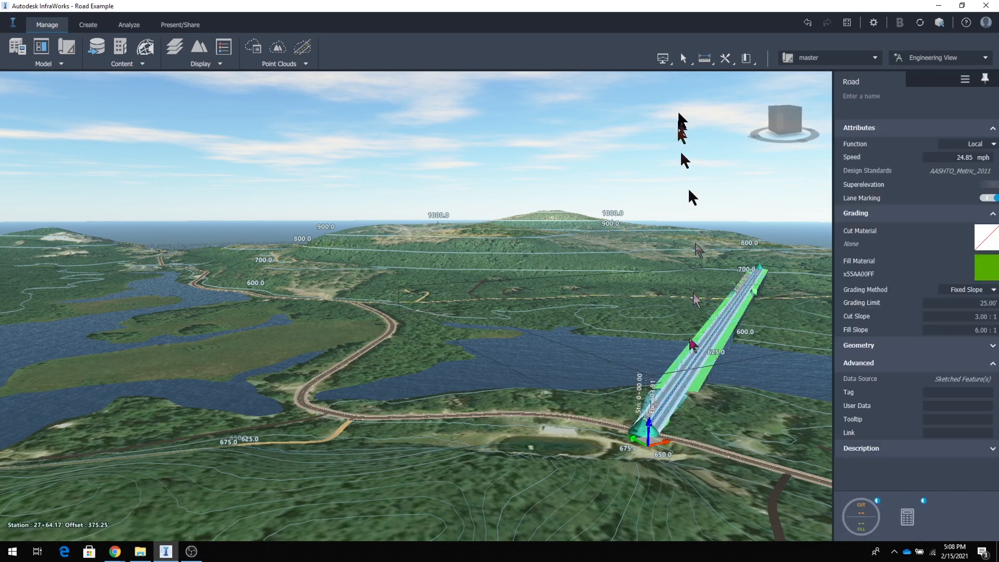
left_click(664, 58)
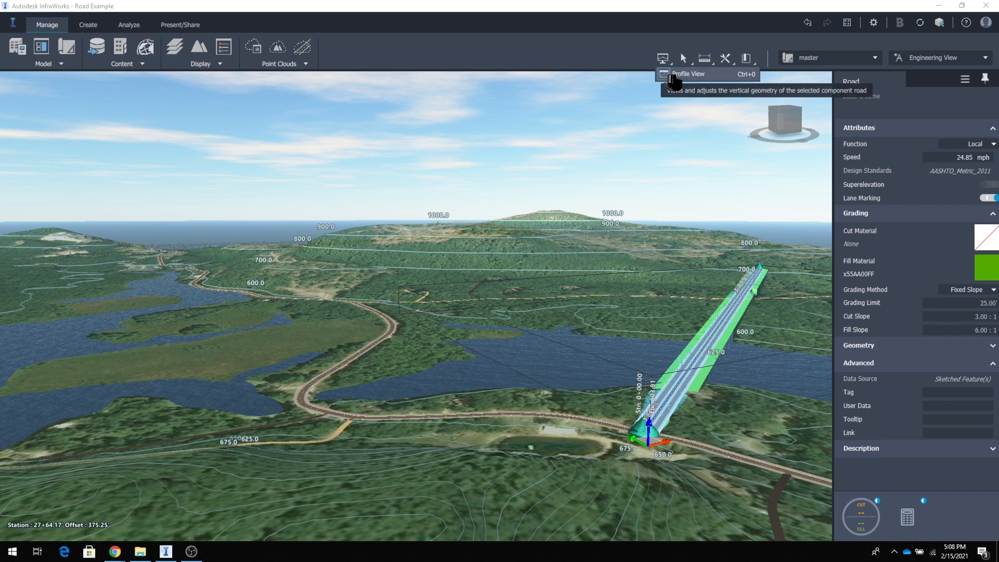
left_click(682, 74)
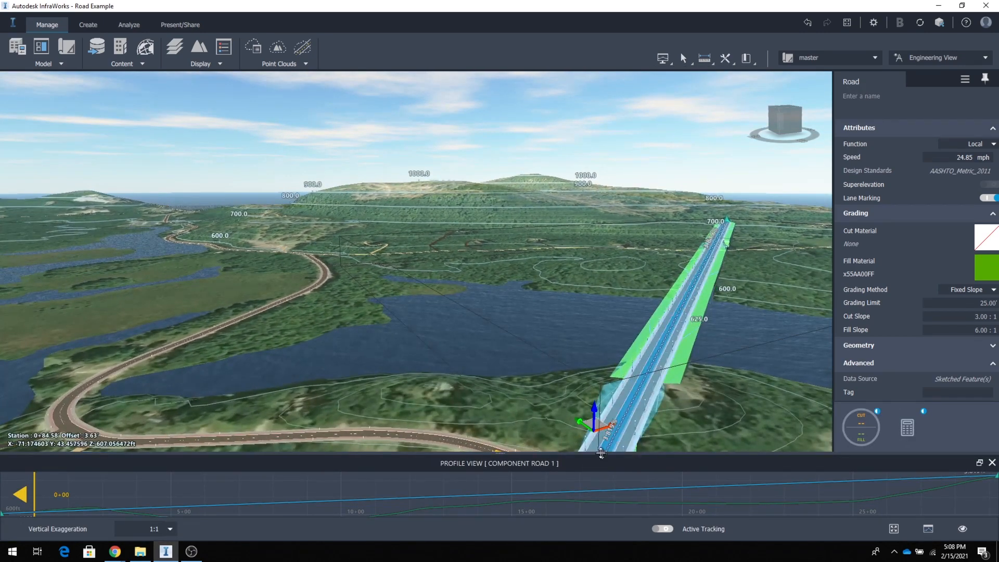
left_click_drag(541, 367, 520, 396)
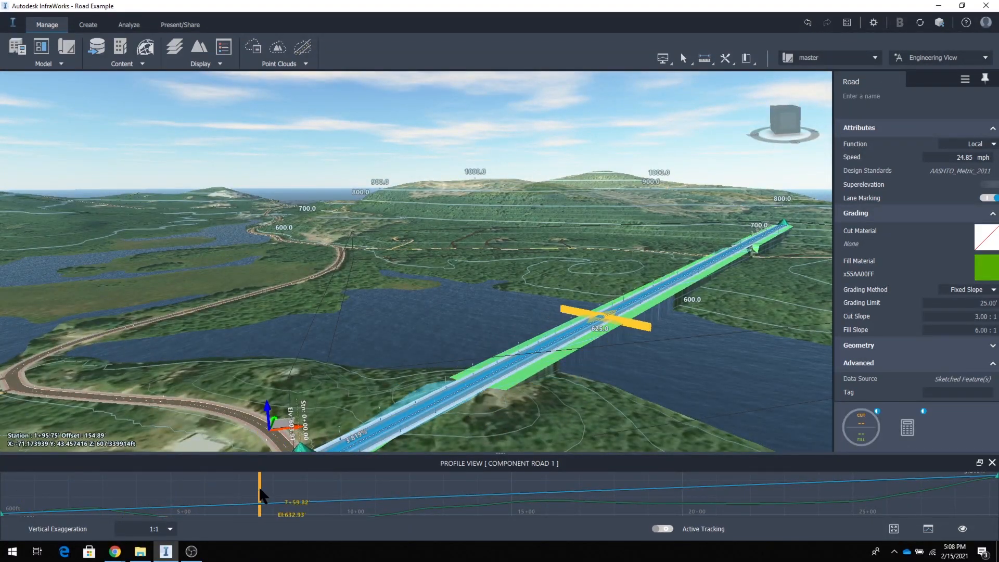
Show the road's cross section at about station 7+24 and move the cross section window nearer the middle of the model view.
right_click(600, 323)
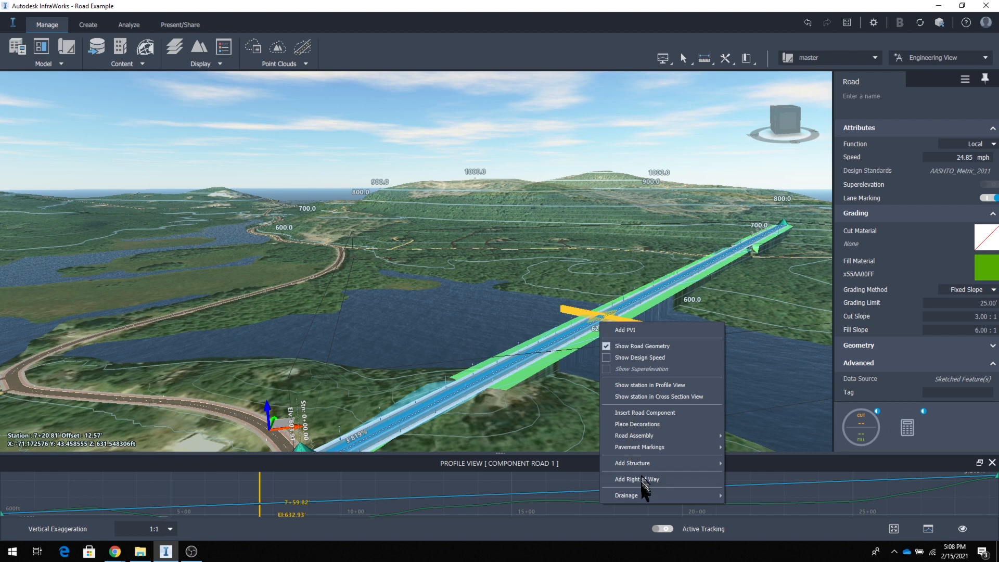
left_click(644, 398)
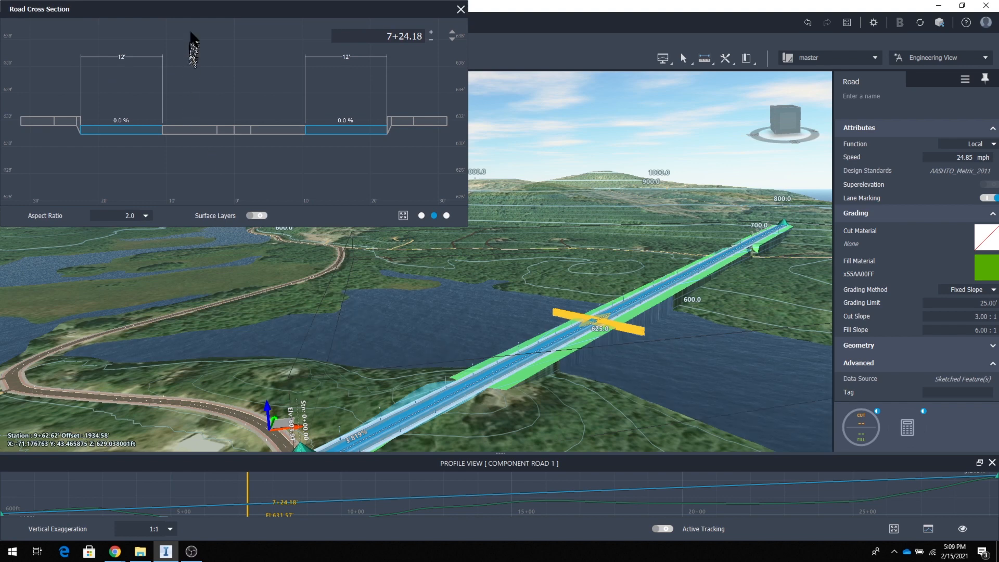
left_click_drag(194, 9, 350, 151)
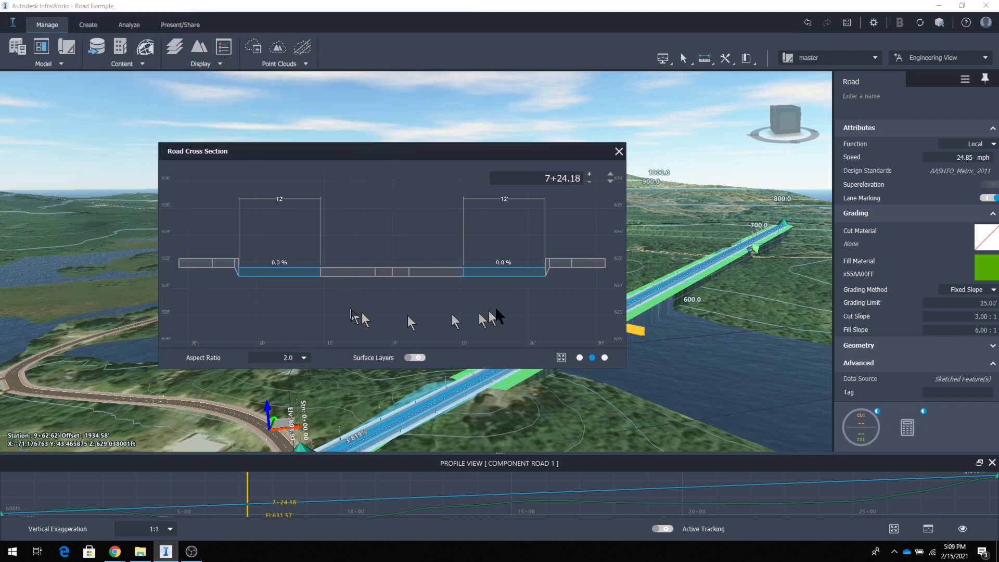